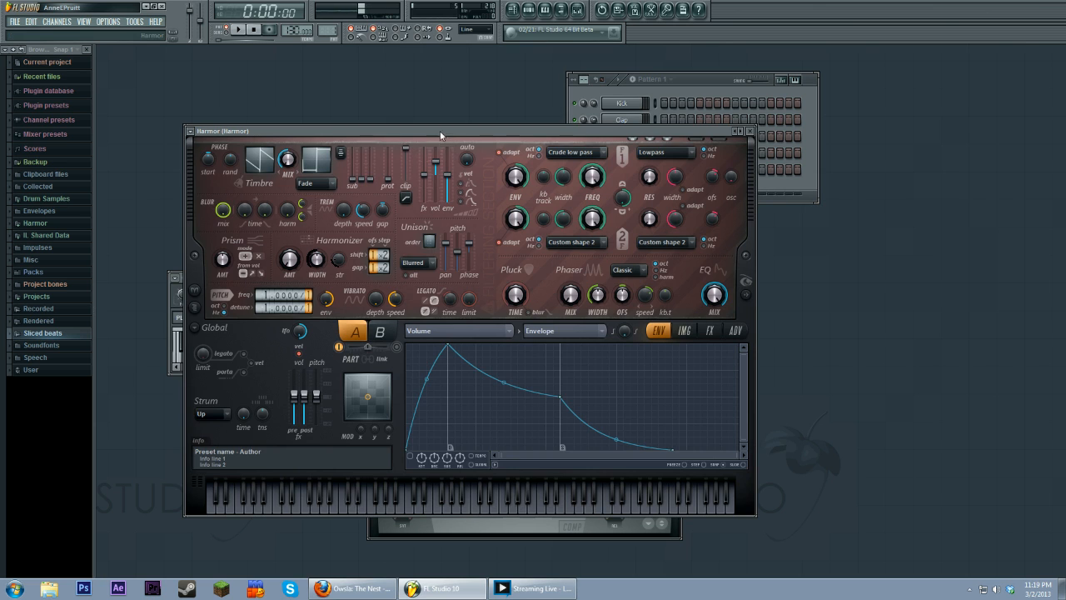
Step: Reposition the Harmor window and play a couple of test notes
left_click_drag(441, 132, 443, 110)
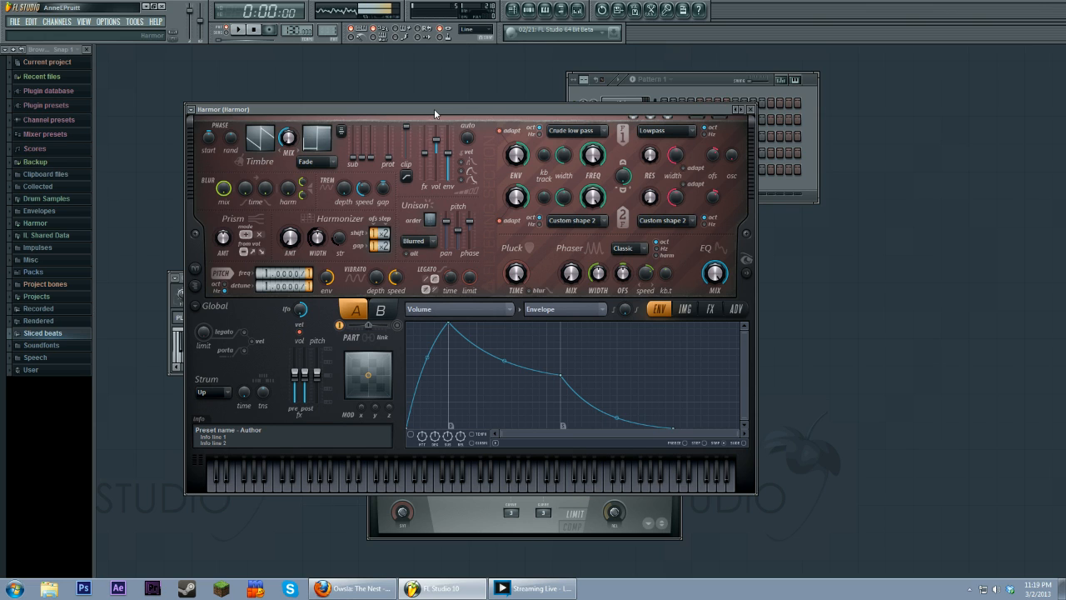
key("c")
key("x")
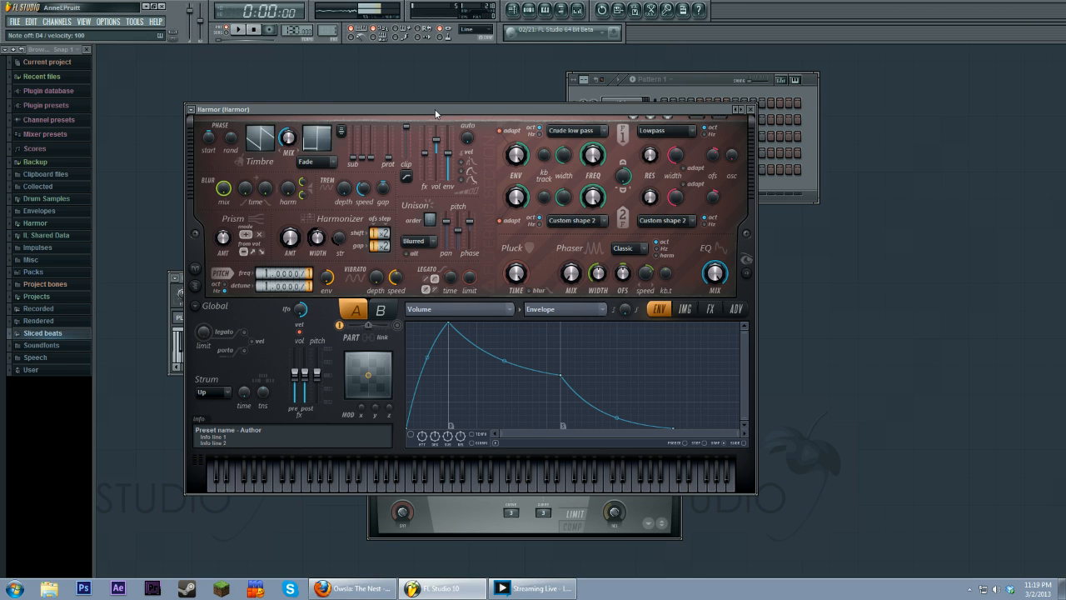
Step: Bring up the master Fruity Limiter window, close it, and return to the Harmor window
left_click(646, 80)
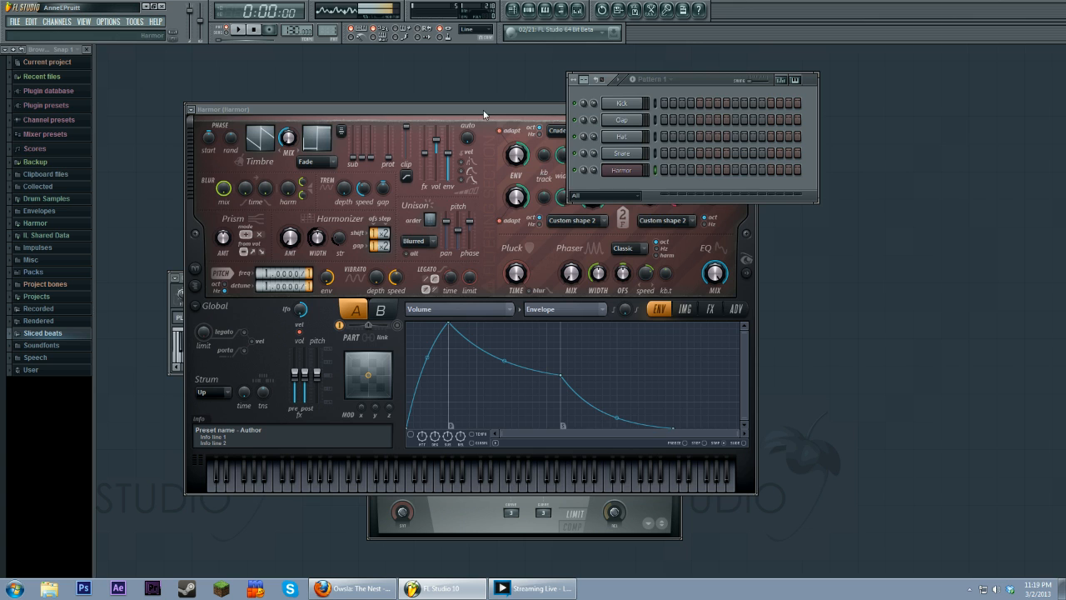
left_click_drag(483, 111, 487, 117)
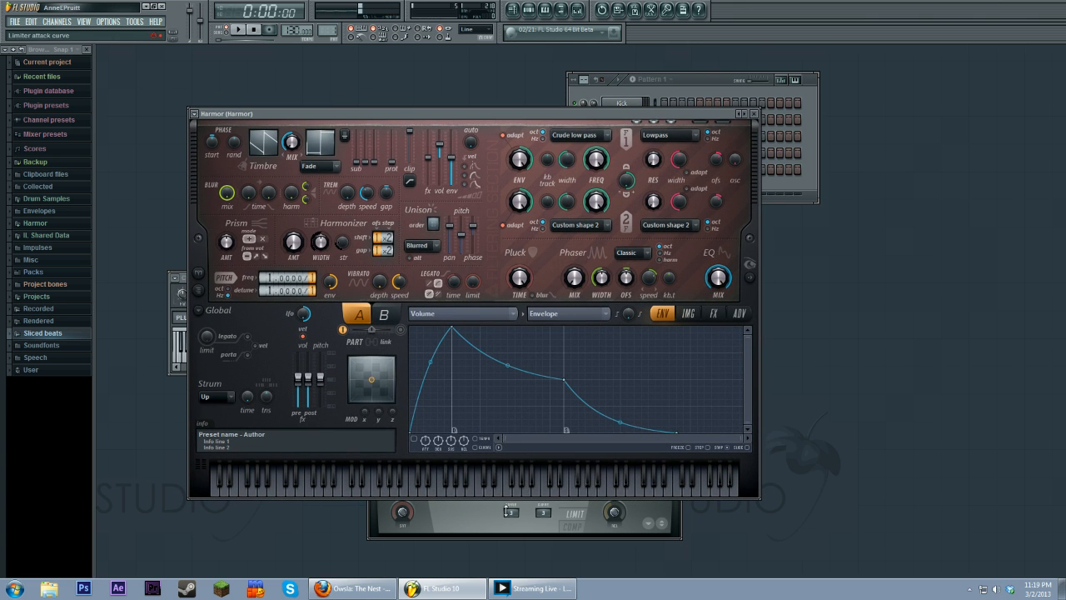
left_click(575, 523)
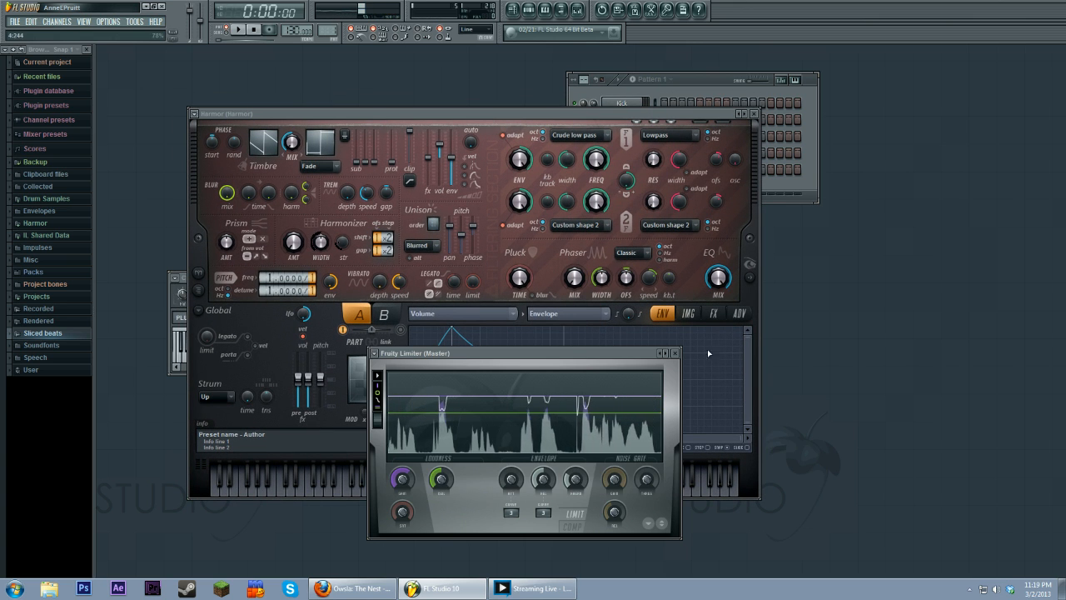
left_click(676, 353)
left_click_drag(542, 117, 541, 109)
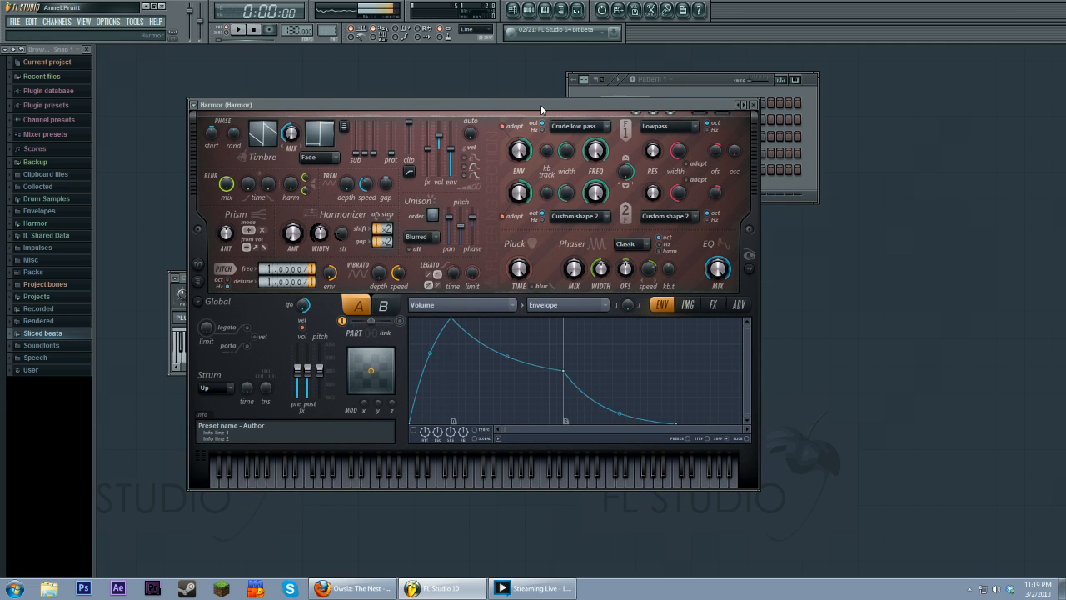
Step: Lower the global pitch slider and open the spectral visual feedback display beside Harmor
left_click_drag(319, 369, 329, 400)
left_click(749, 268)
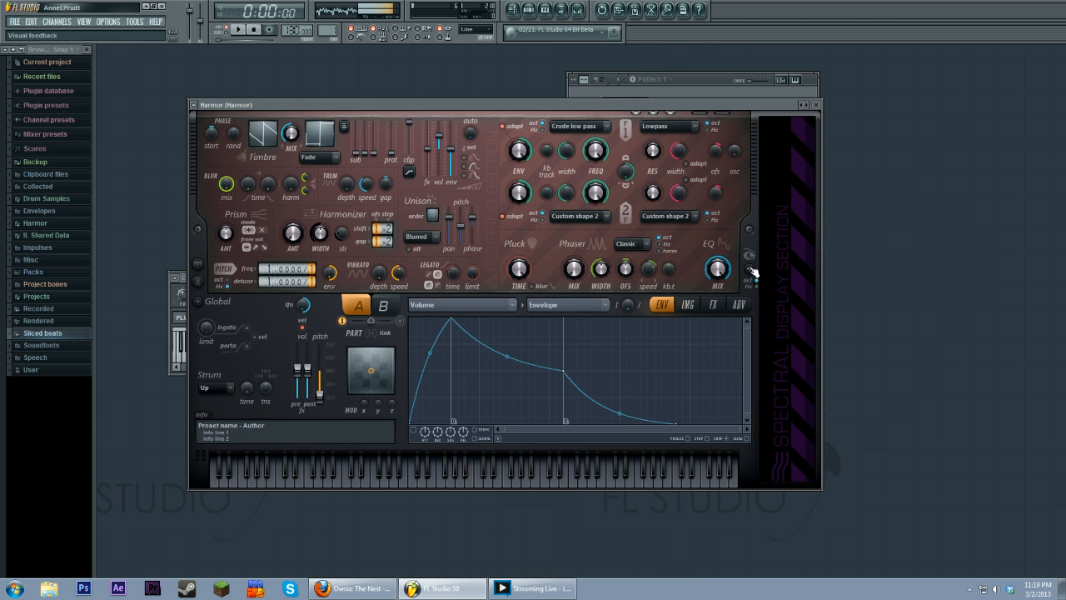
left_click_drag(633, 95, 566, 106)
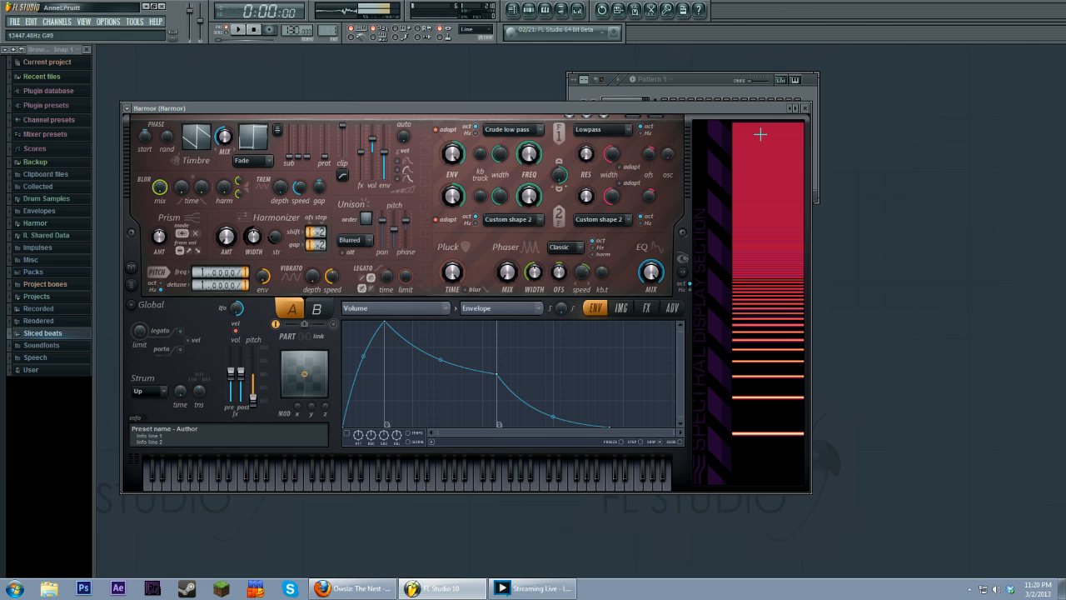
Step: Switch to the IMG page and back to the ENV page, then play a note to watch the spectrum
left_click(621, 308)
left_click(595, 309)
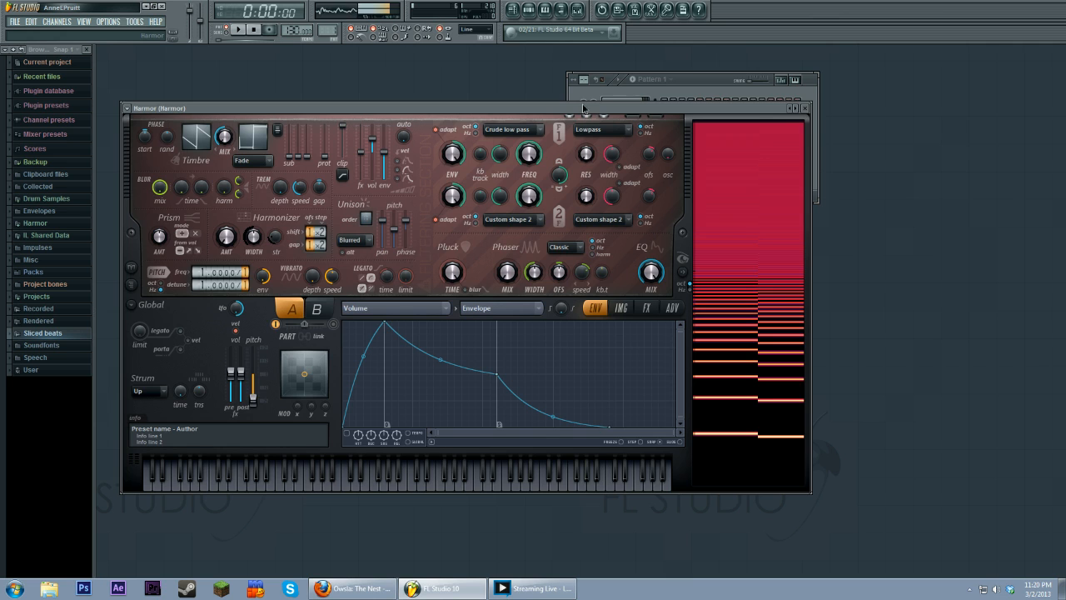
left_click_drag(584, 108, 577, 107)
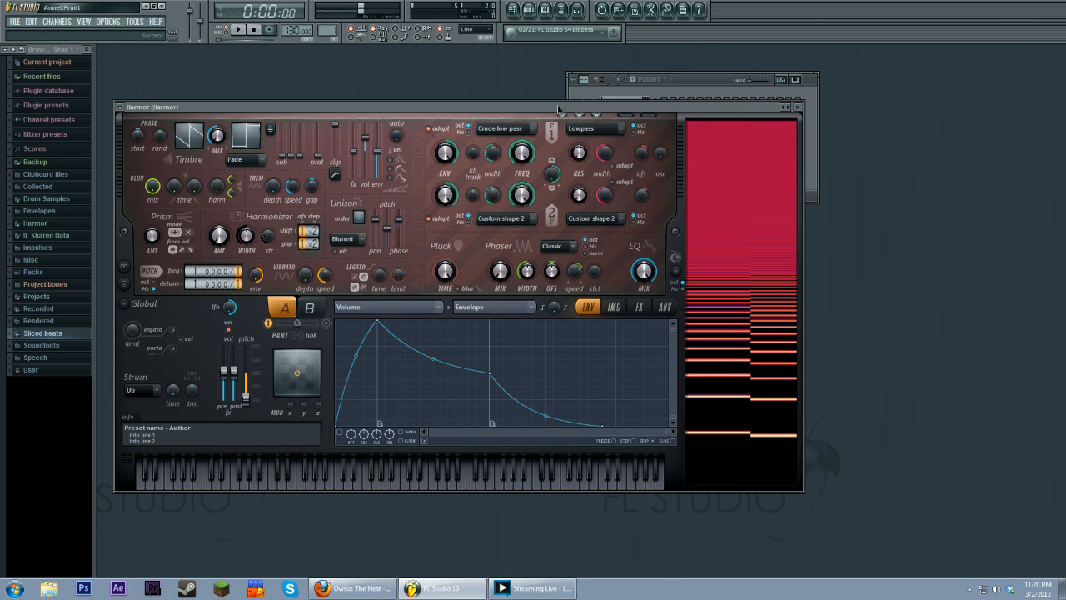
left_click_drag(557, 105, 559, 104)
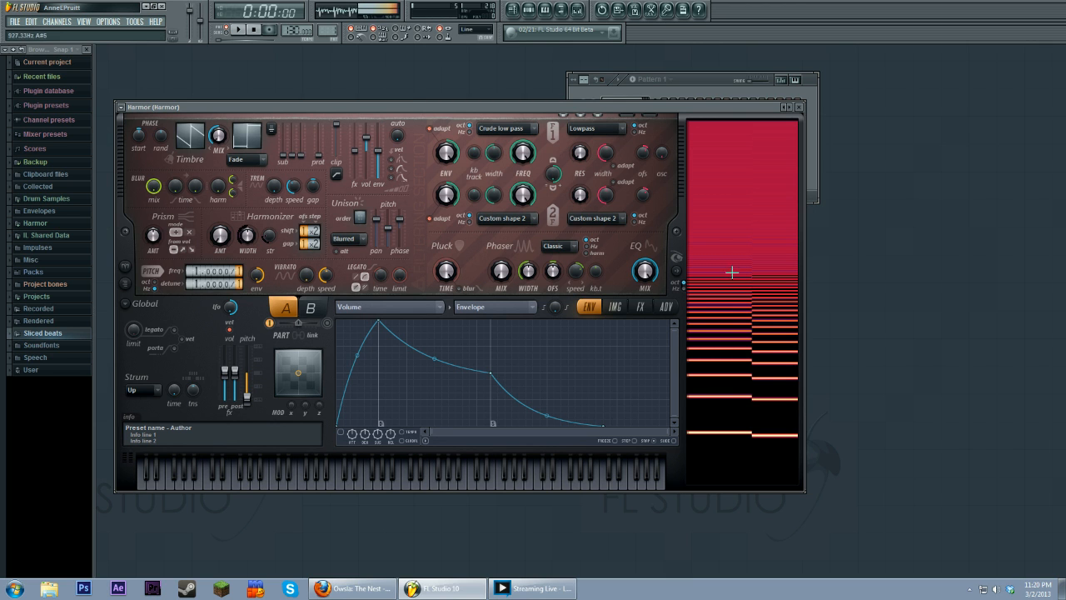
left_click_drag(598, 102, 600, 109)
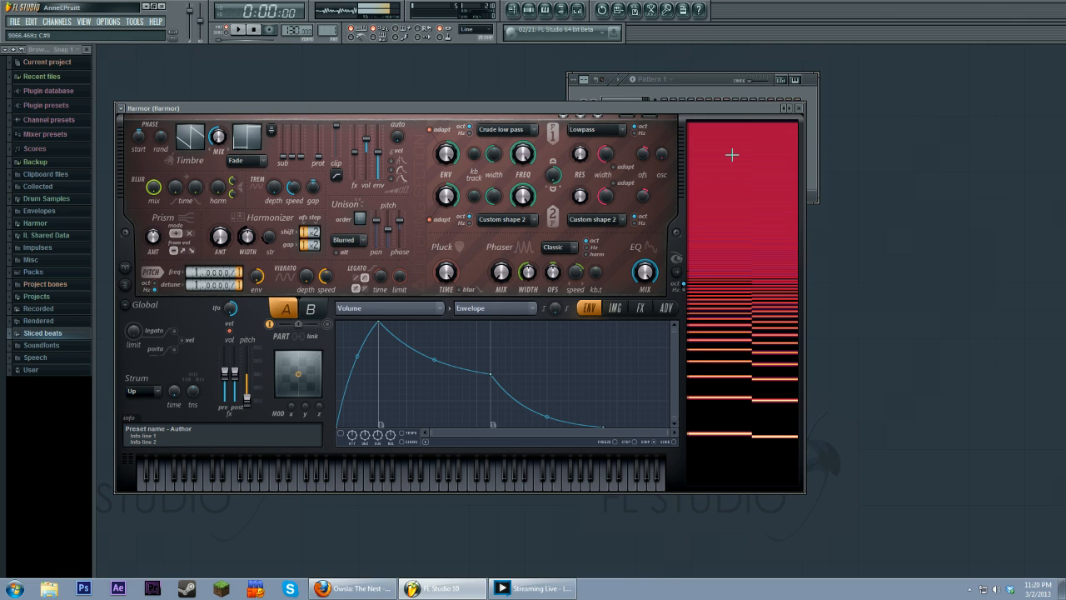
left_click(273, 480)
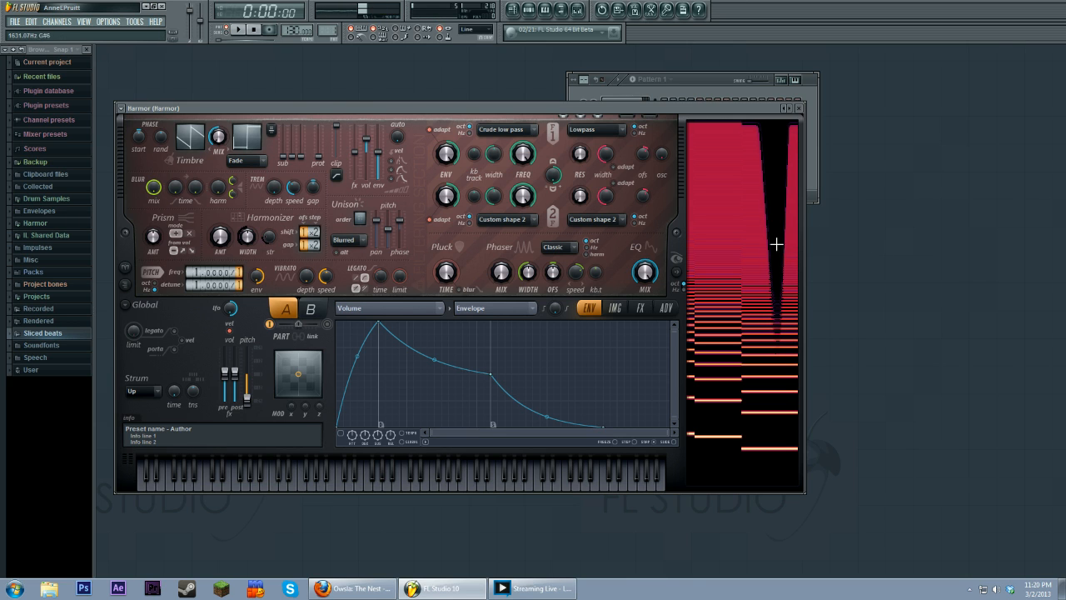
Step: Set filter 1 to Custom shape 1 and add new points to its filter shape envelope
left_click(519, 131)
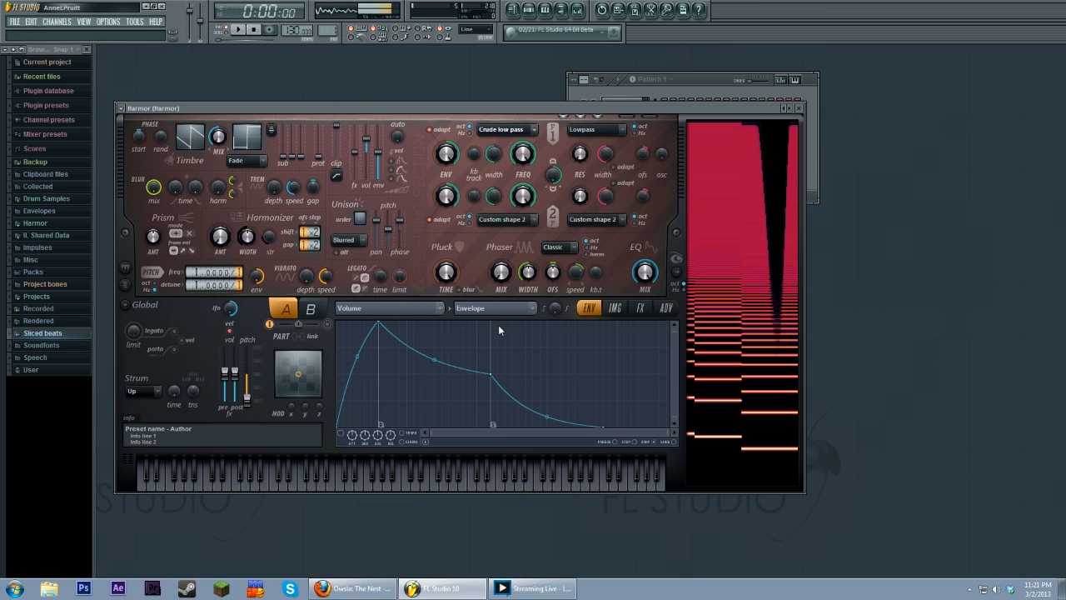
left_click(506, 335)
right_click(441, 412)
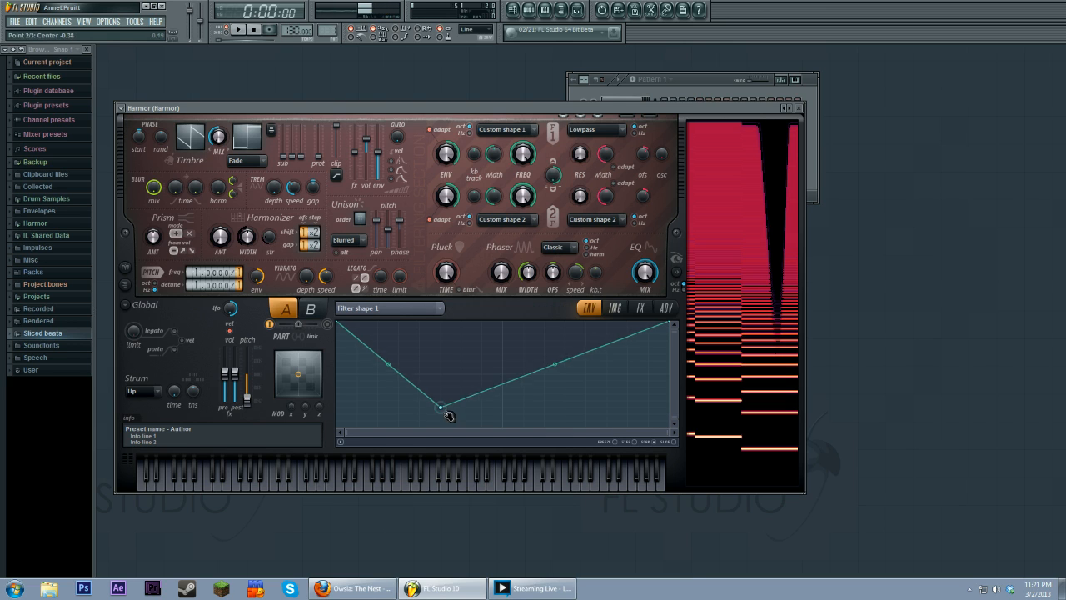
right_click(544, 335)
right_click(585, 387)
left_click_drag(587, 387, 586, 394)
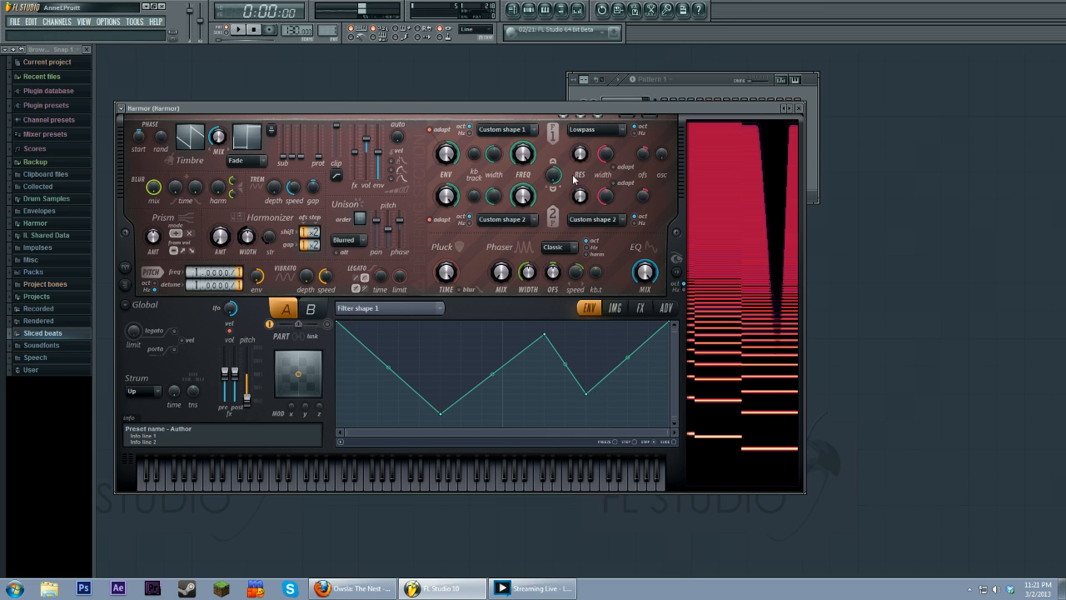
Step: Drag the filter shape points up so the whole curve sits flat at the top
left_click_drag(670, 323, 671, 427)
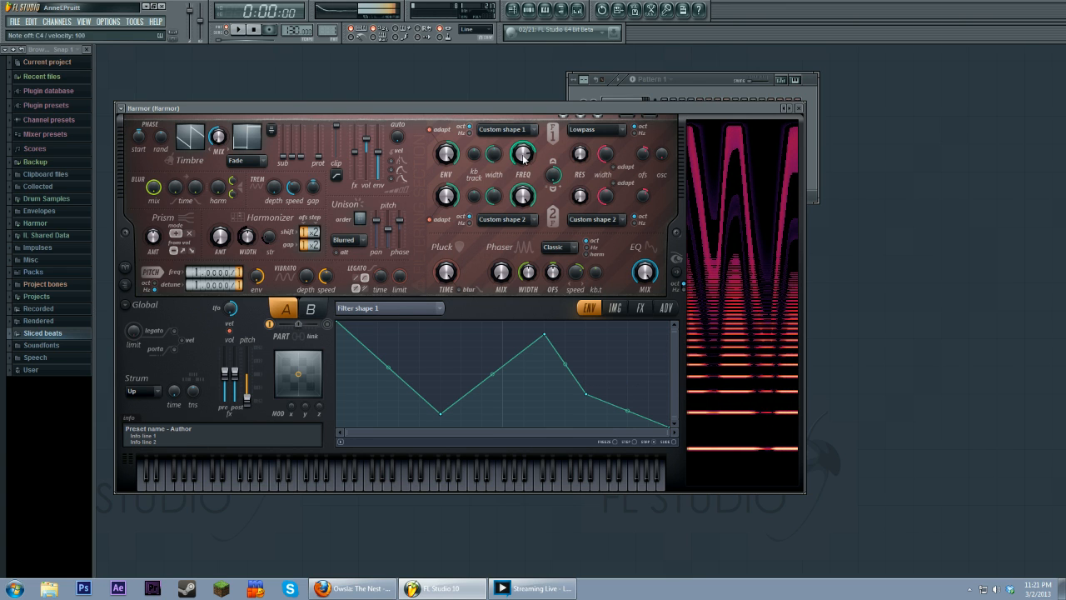
left_click_drag(438, 412, 457, 311)
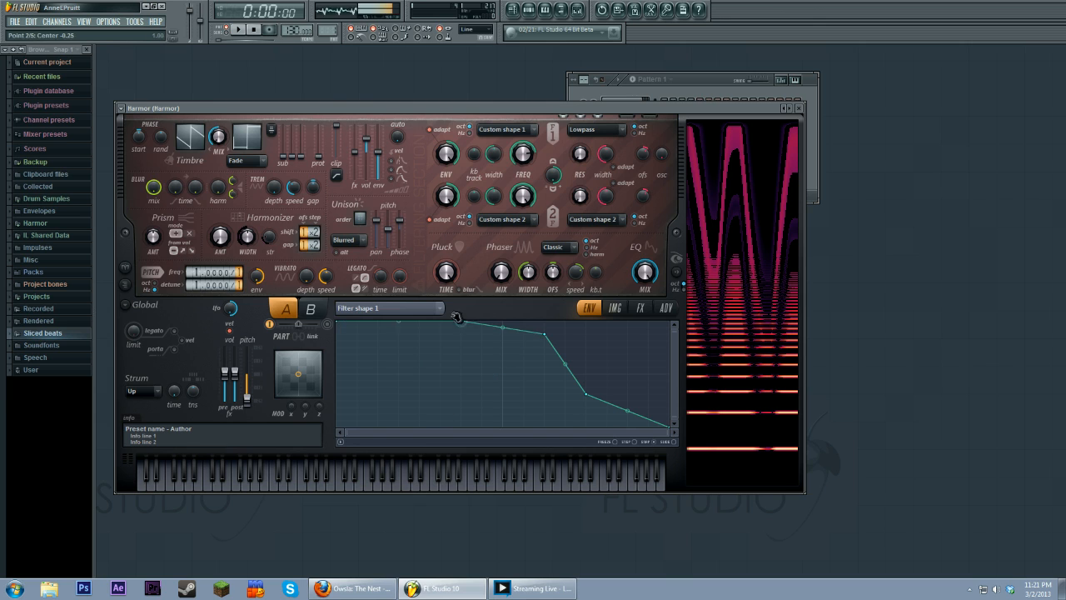
left_click_drag(546, 336, 552, 319)
left_click_drag(586, 393, 587, 321)
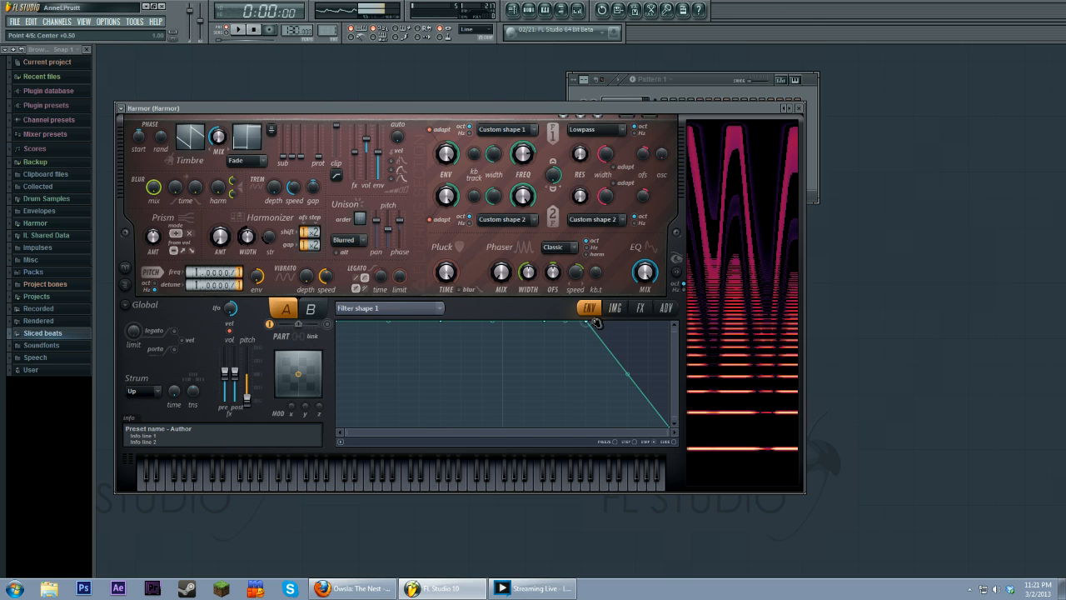
left_click_drag(668, 426, 676, 320)
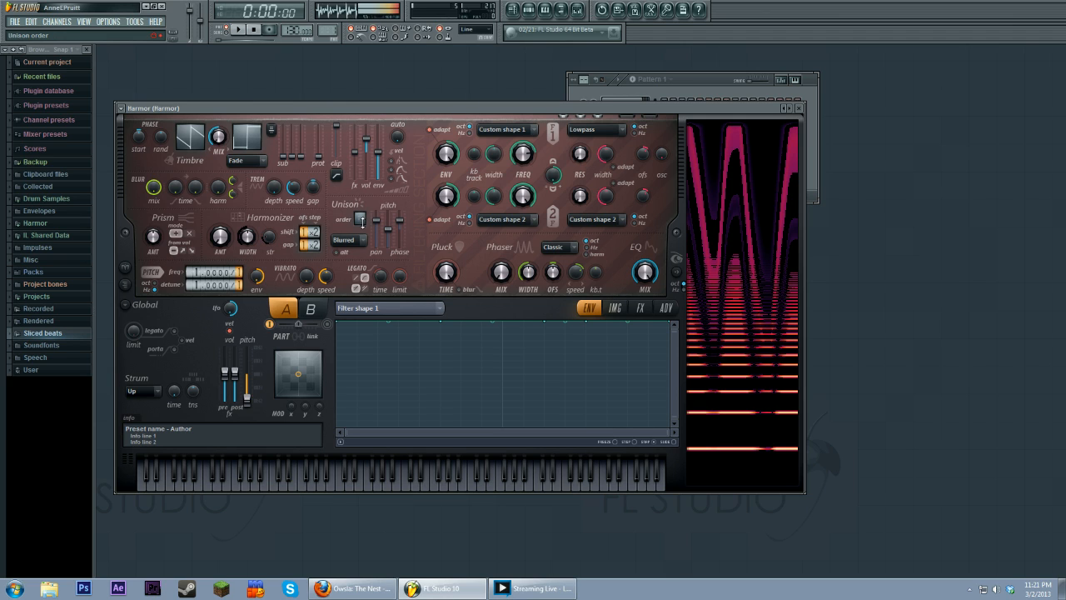
Step: Increase the unison order, show the harmonic unison pitch envelope, and play test notes
left_click_drag(363, 223, 400, 229)
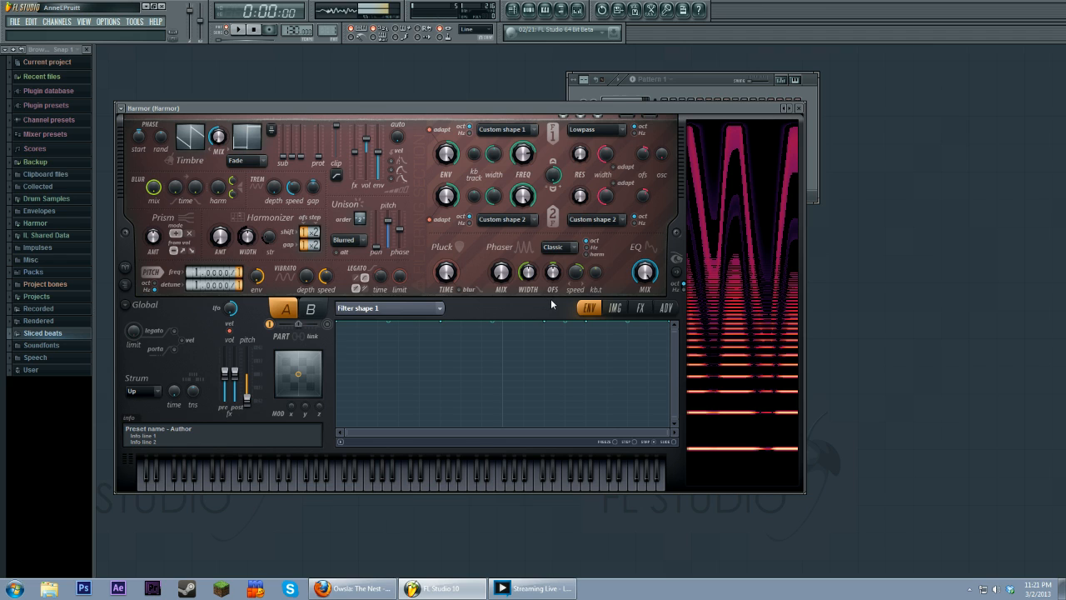
scroll(549, 305, "up", 1)
key("c")
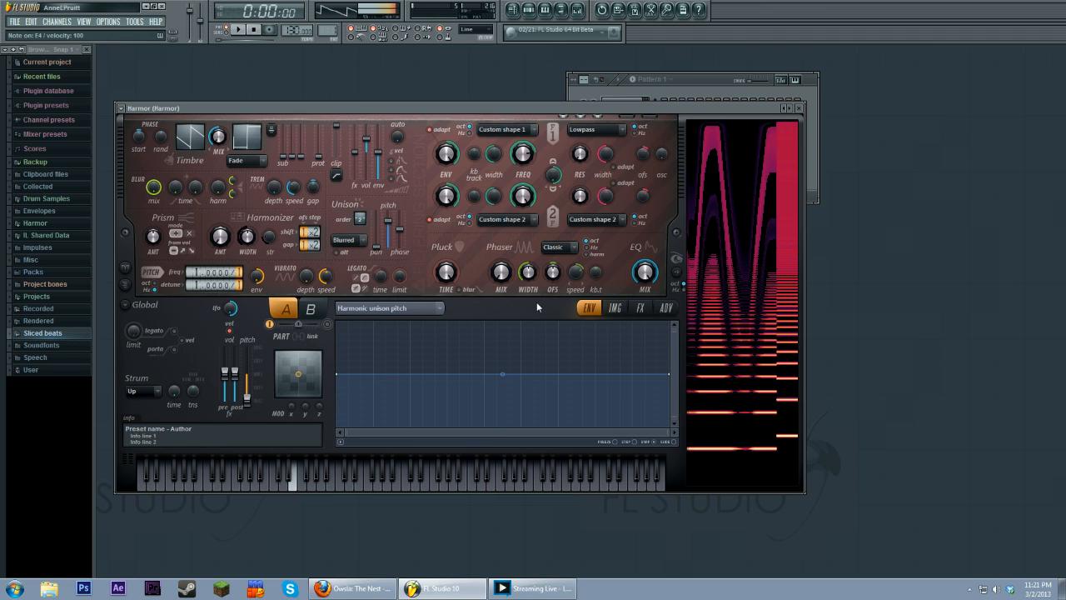
key("z")
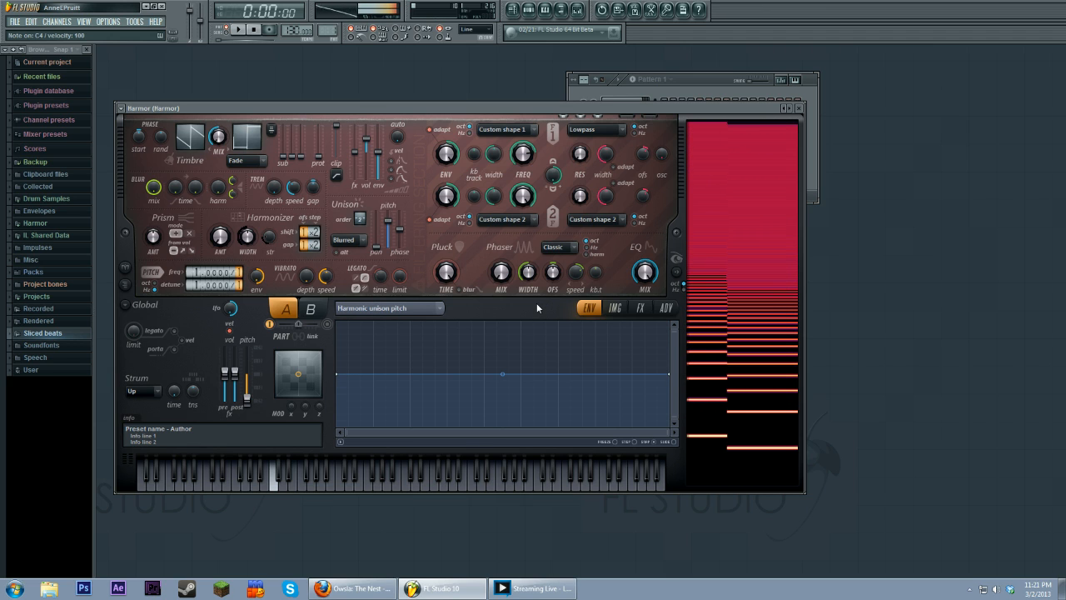
key("r")
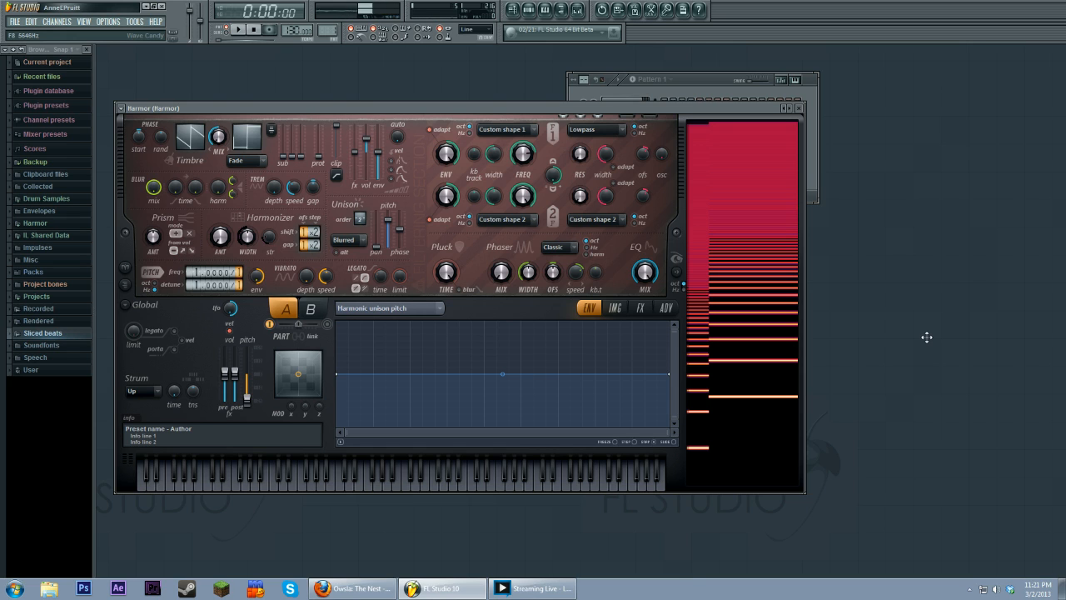
key("z")
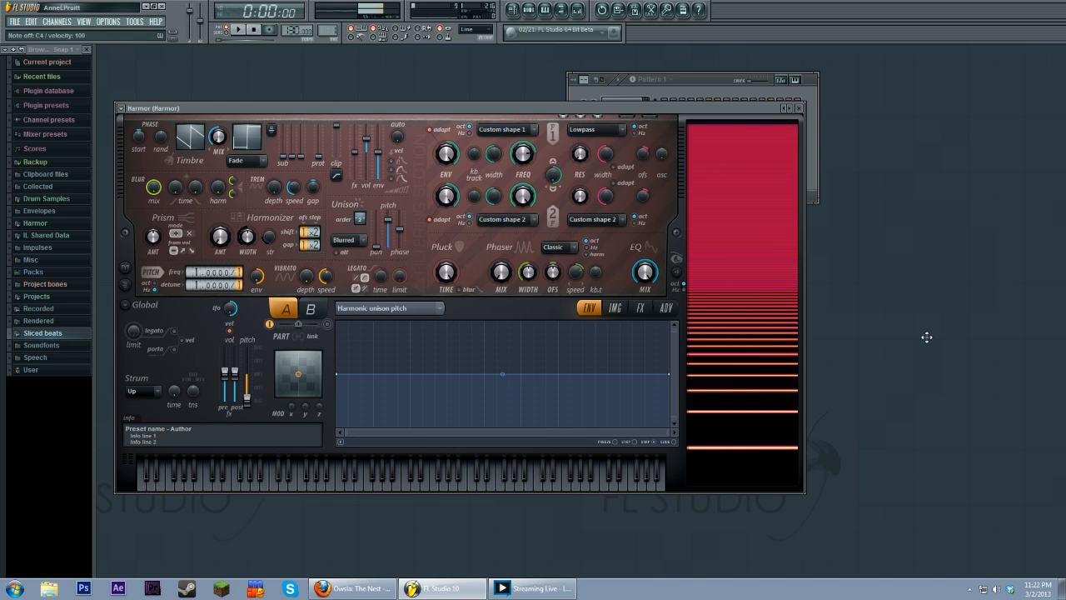
key("r")
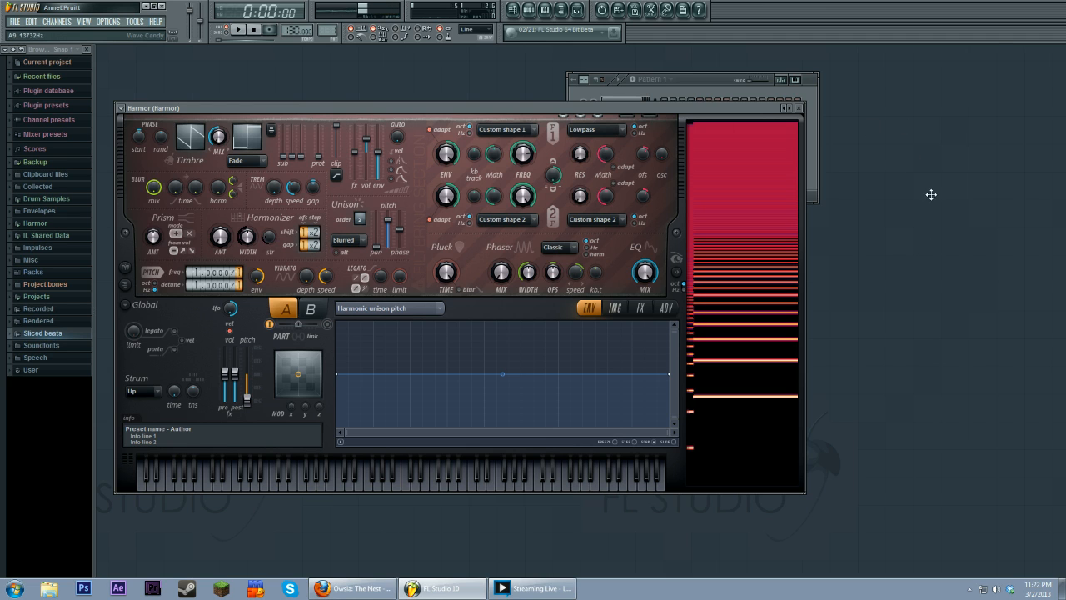
Step: Add three points near the middle of the harmonic unison pitch envelope
left_click_drag(602, 108, 604, 108)
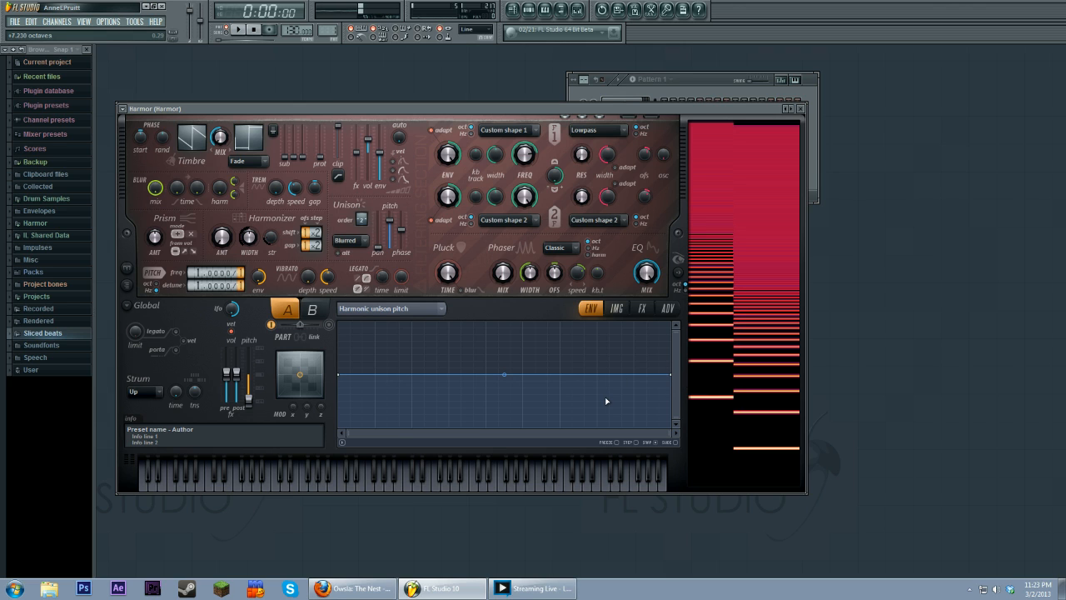
right_click(560, 368)
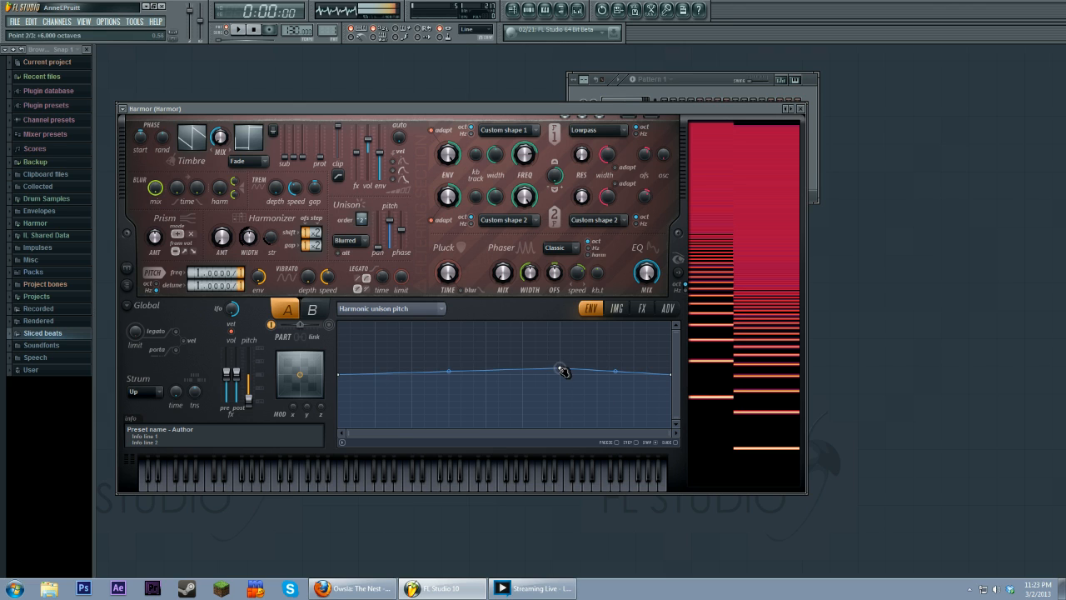
right_click(523, 374)
right_click(597, 374)
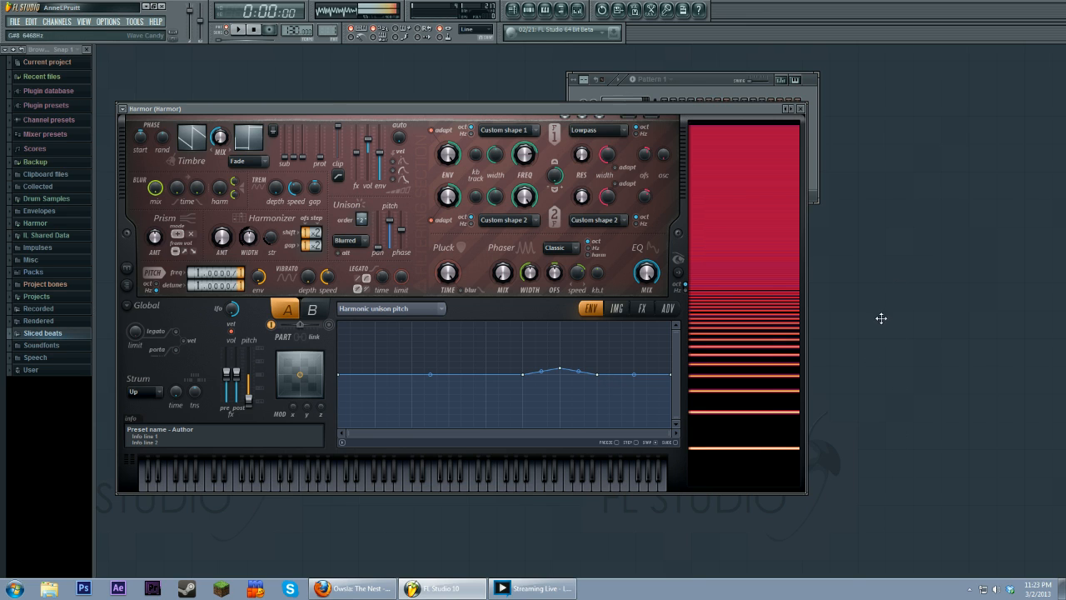
Step: Play several test notes to hear the harmonic unison effect
key("v")
key("h")
key("t")
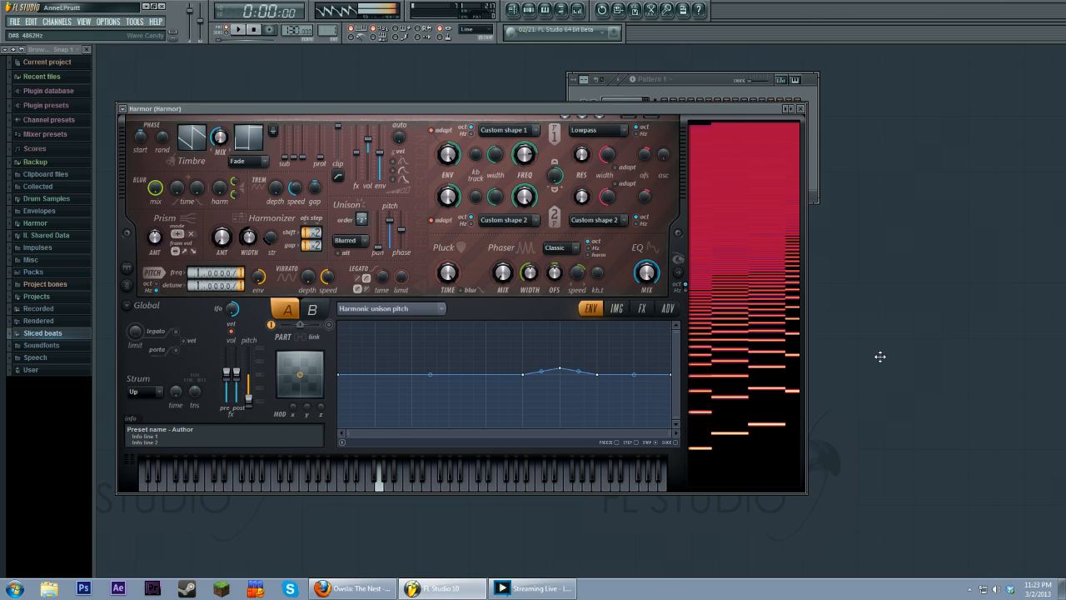
key("x")
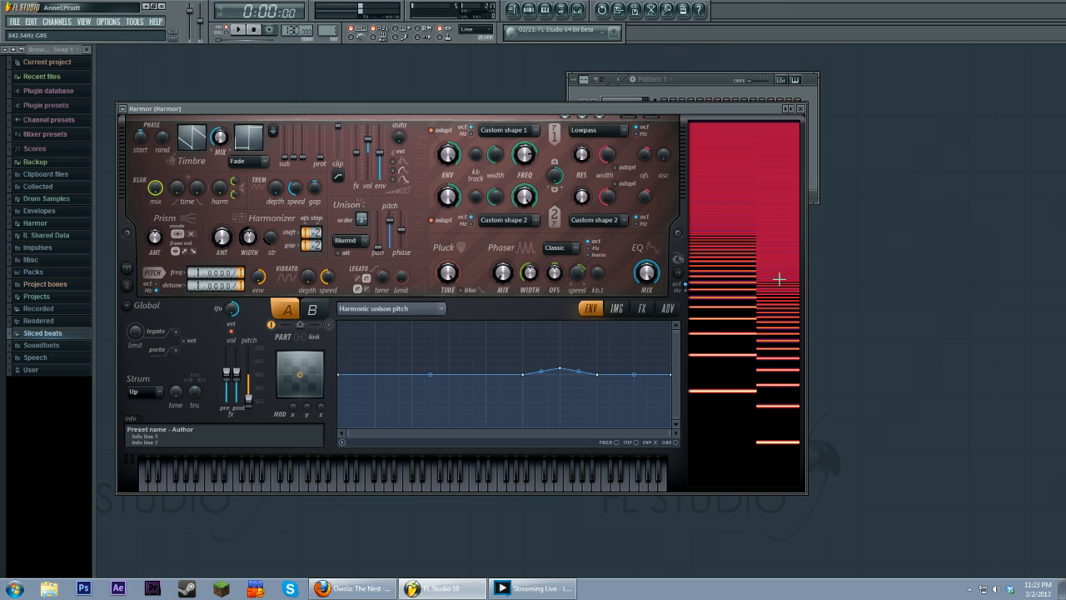
key("v")
key("x")
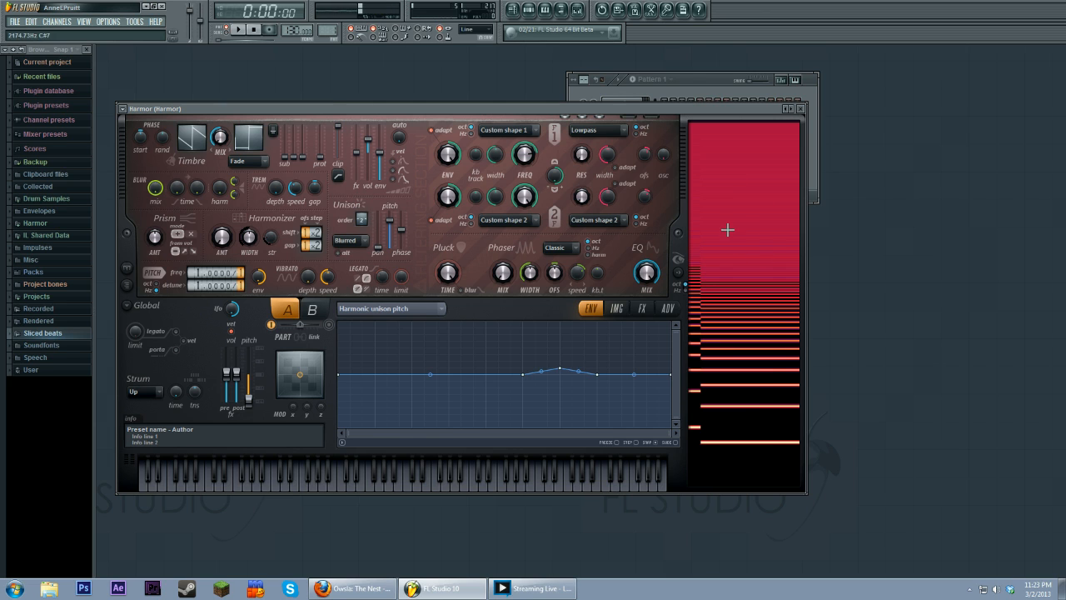
Step: Reshape the harmonic unison pitch envelope into a small raised peak near its middle
left_click_drag(560, 368, 566, 314)
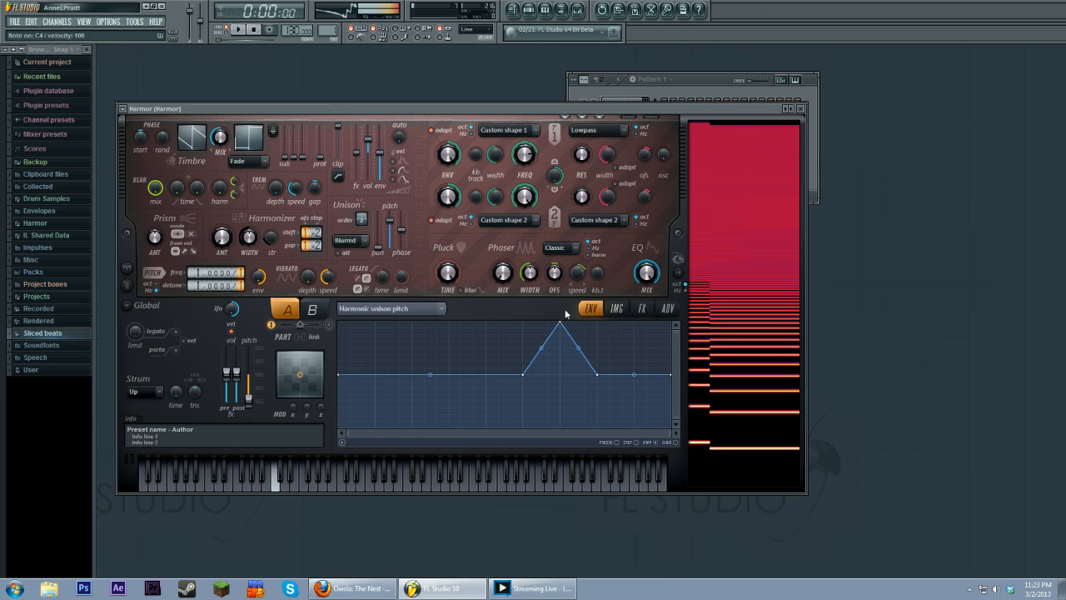
right_click(596, 323)
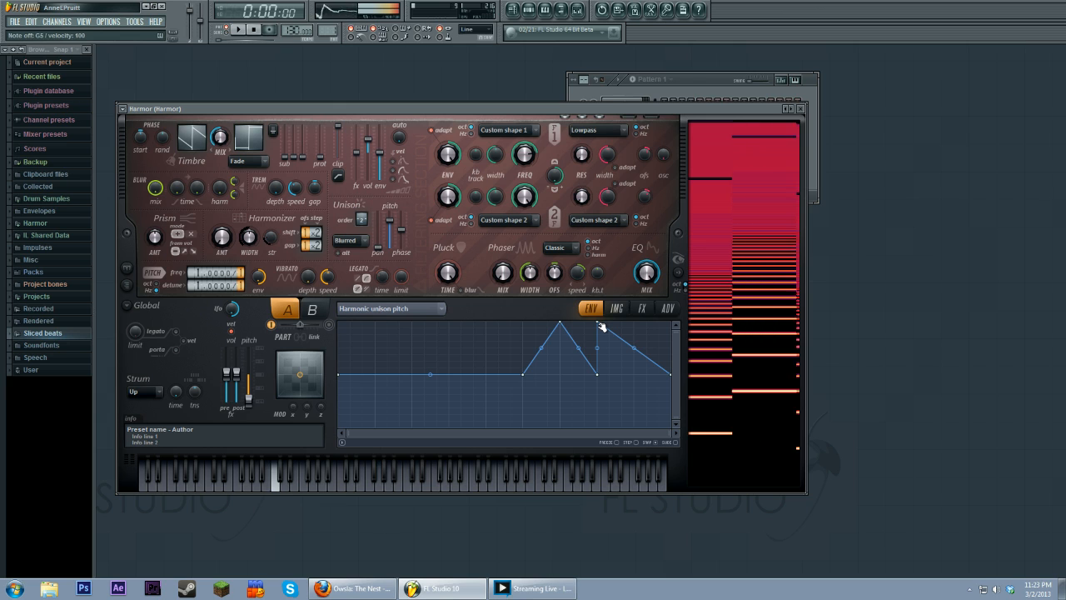
left_click_drag(600, 325, 597, 374)
left_click_drag(559, 324, 564, 362)
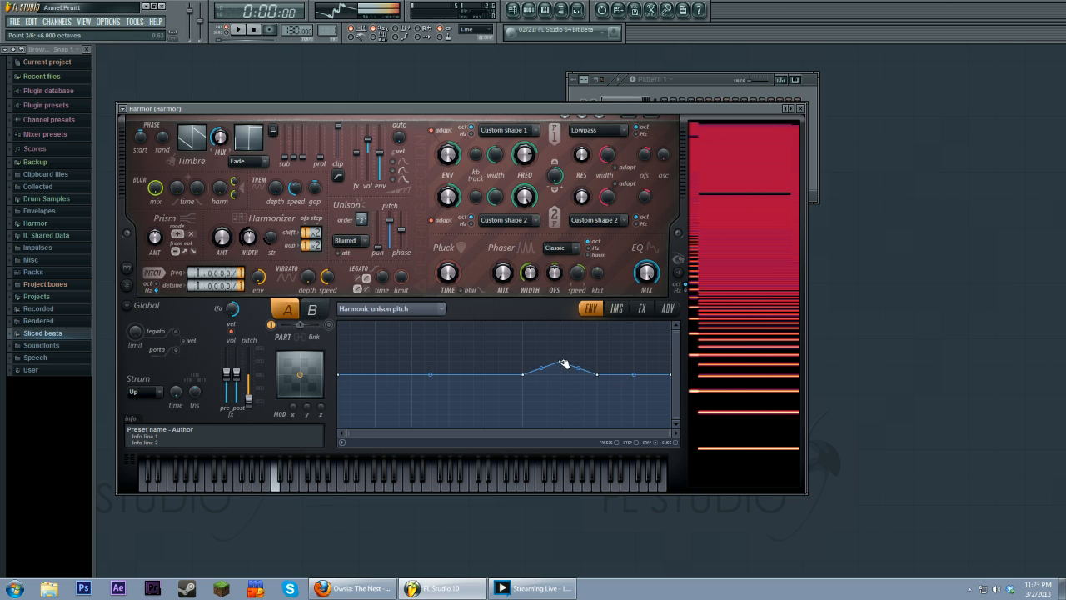
Step: Add points near the middle of the harmonic unison pitch envelope and raise one into a second peak before the first
right_click(449, 374)
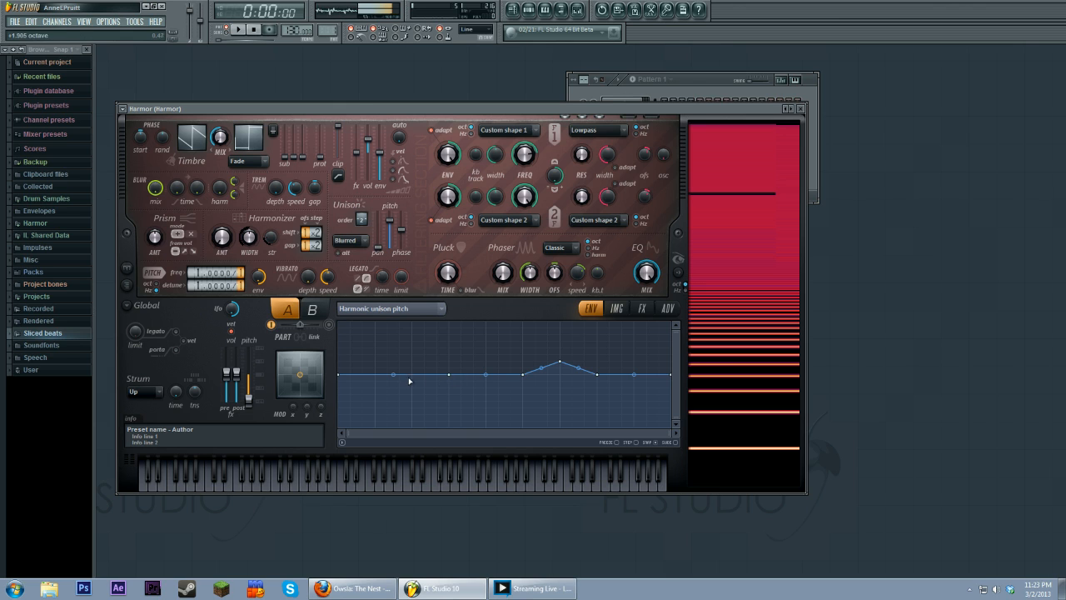
right_click(411, 374)
right_click(487, 374)
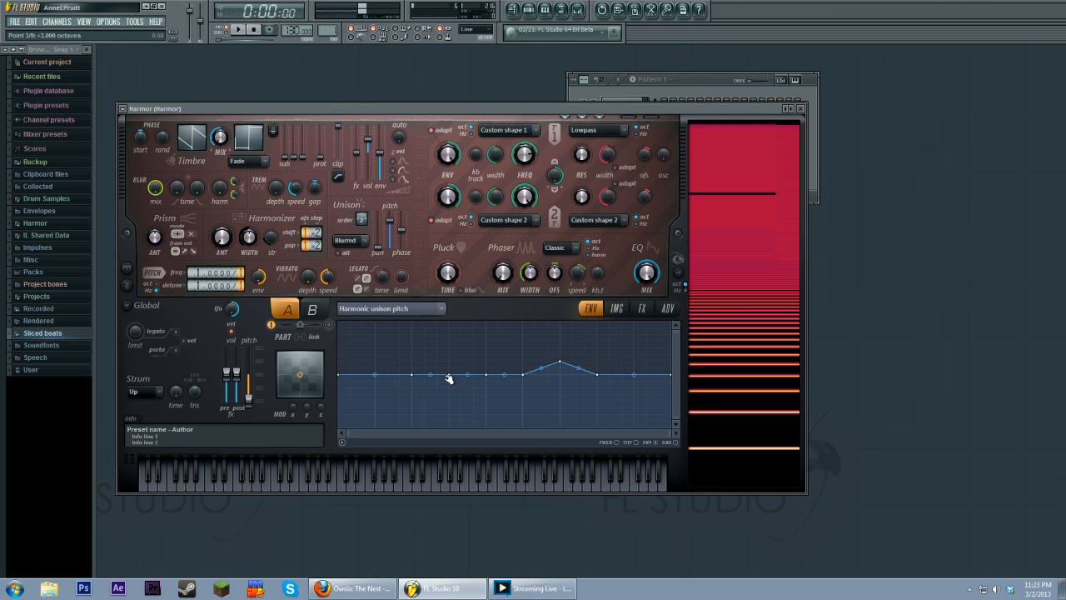
left_click_drag(449, 374, 486, 362)
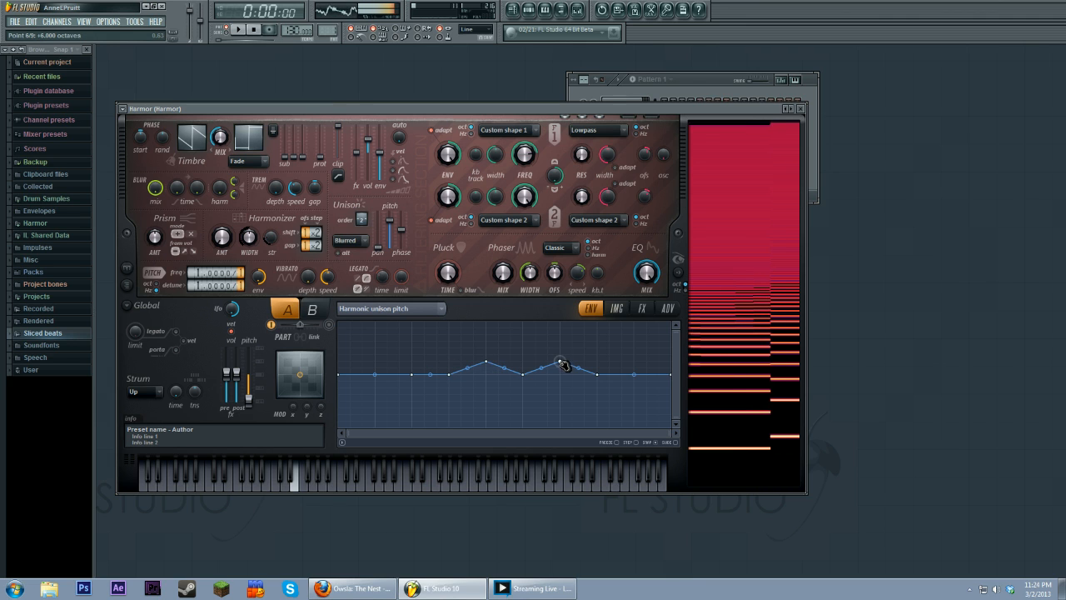
left_click_drag(562, 363, 562, 372)
Step: Set the distortion effect type to Cube and play several test notes
left_click(641, 308)
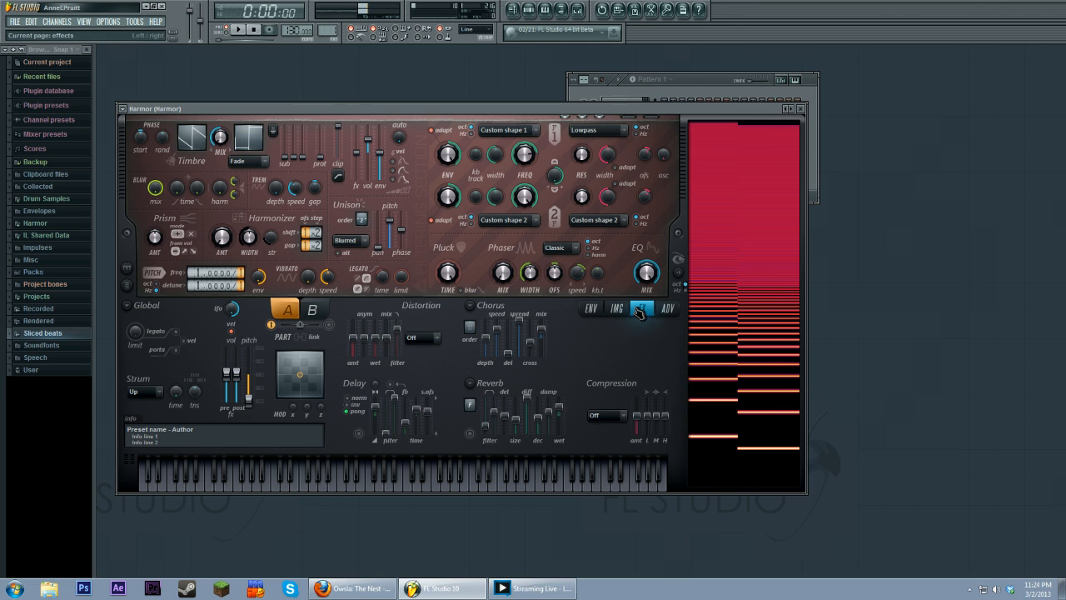
left_click(431, 391)
key("z")
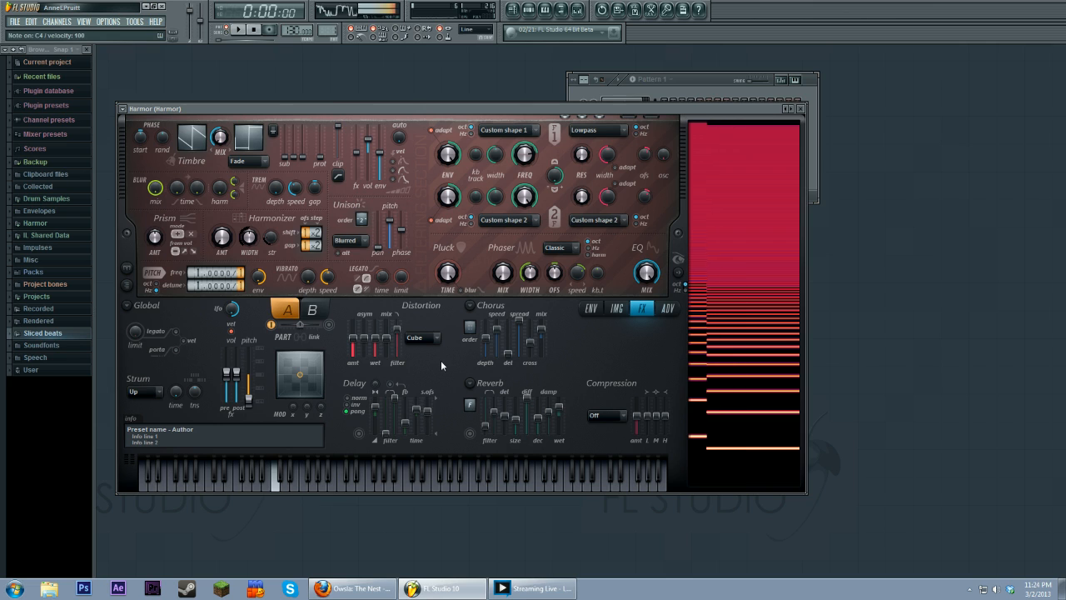
key("r")
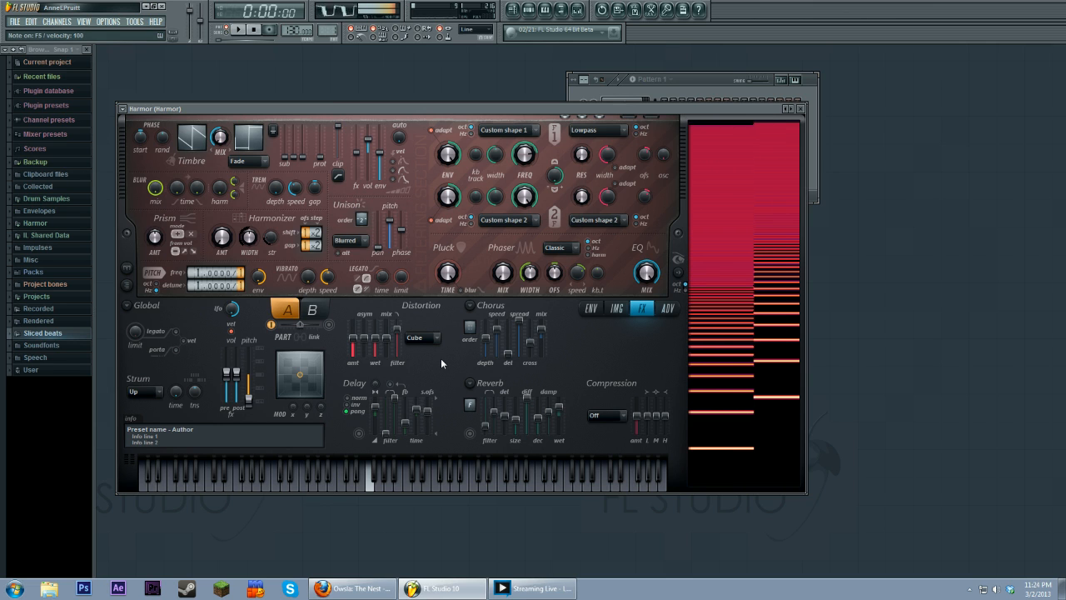
key("b")
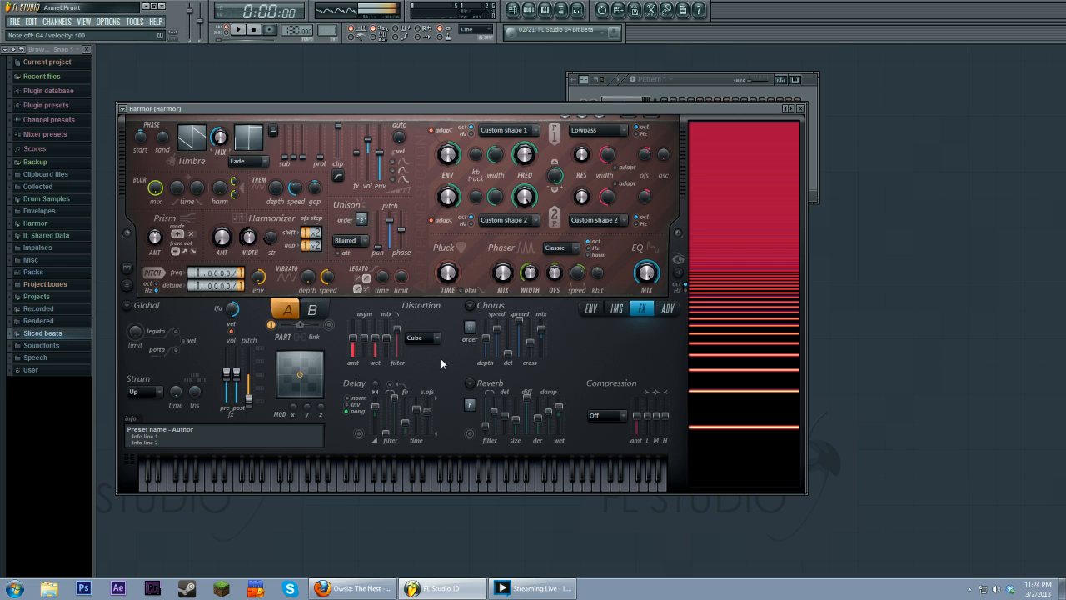
Step: Return to the harmonic unison pitch envelope and play more test notes
left_click(590, 308)
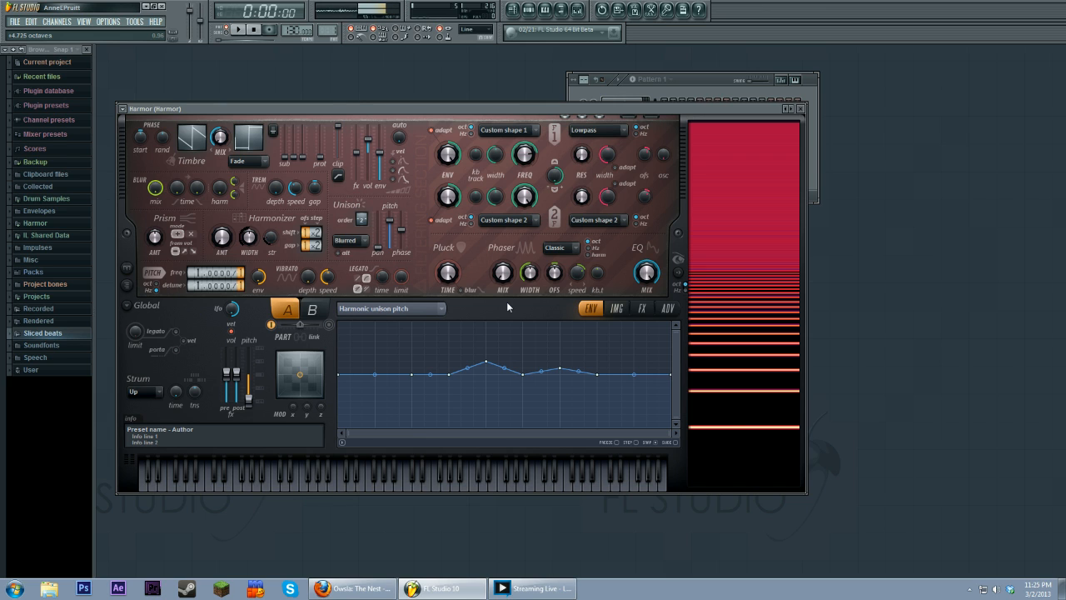
key("t")
key("h")
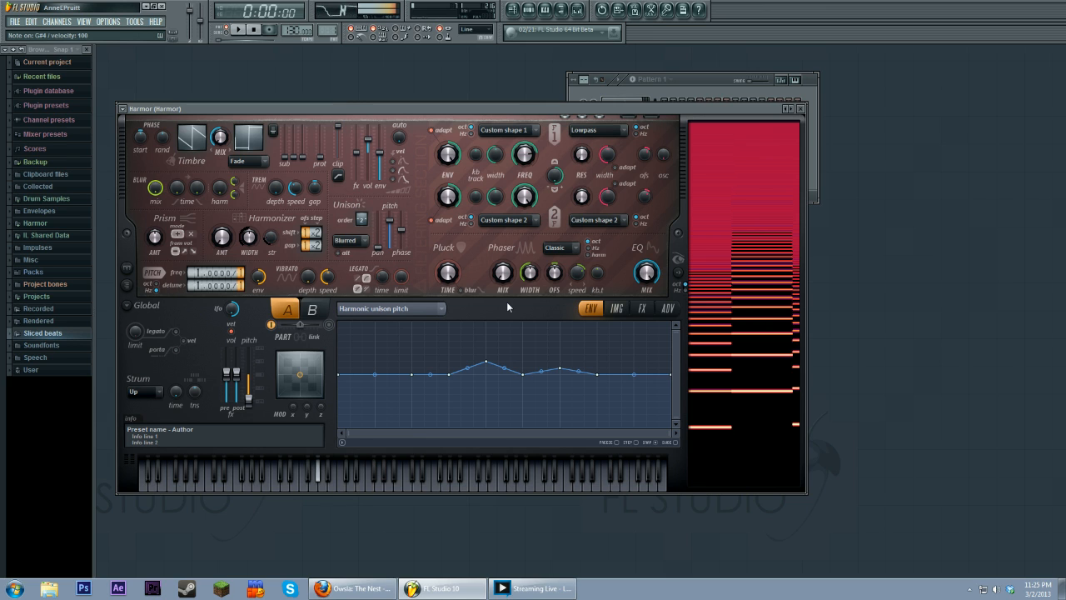
key("c")
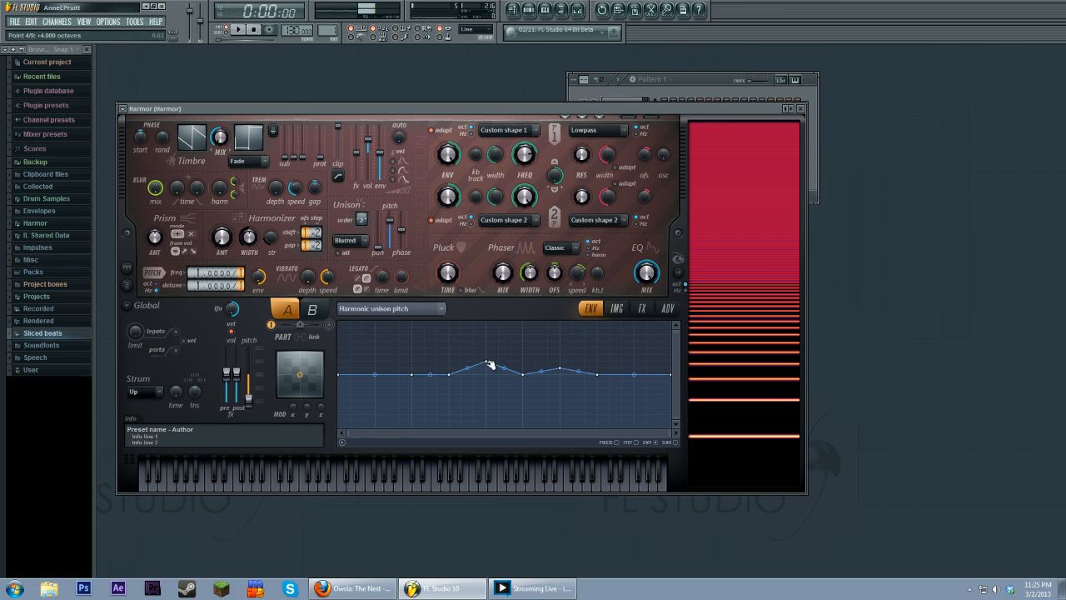
Step: Drop the last section of the harmonic unison pitch envelope sharply to the bottom and play test notes
left_click_drag(486, 363, 488, 363)
left_click_drag(634, 374, 598, 440)
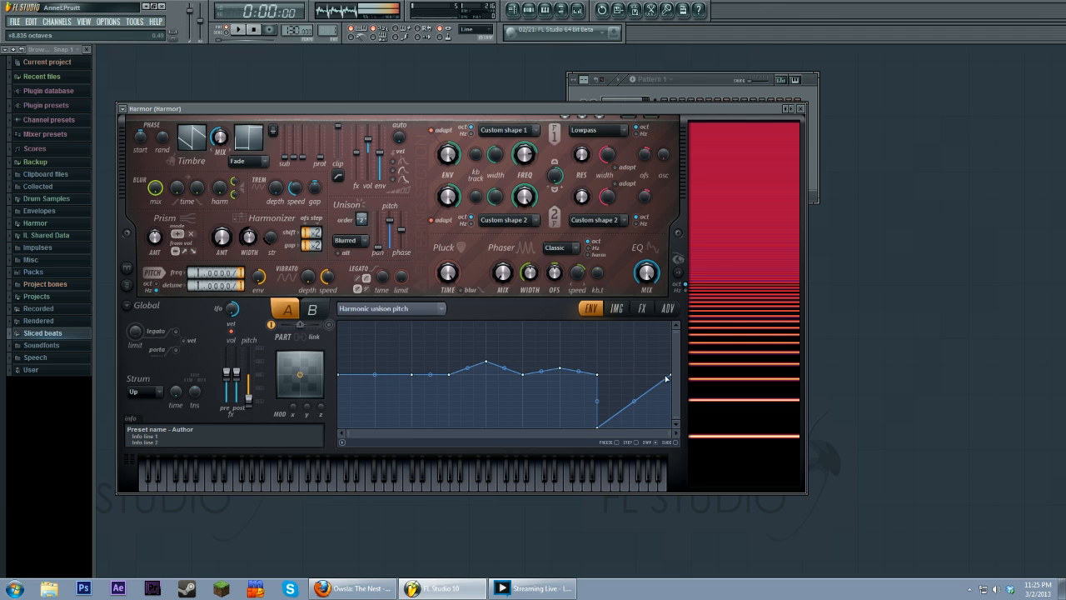
left_click_drag(671, 374, 672, 434)
key("v")
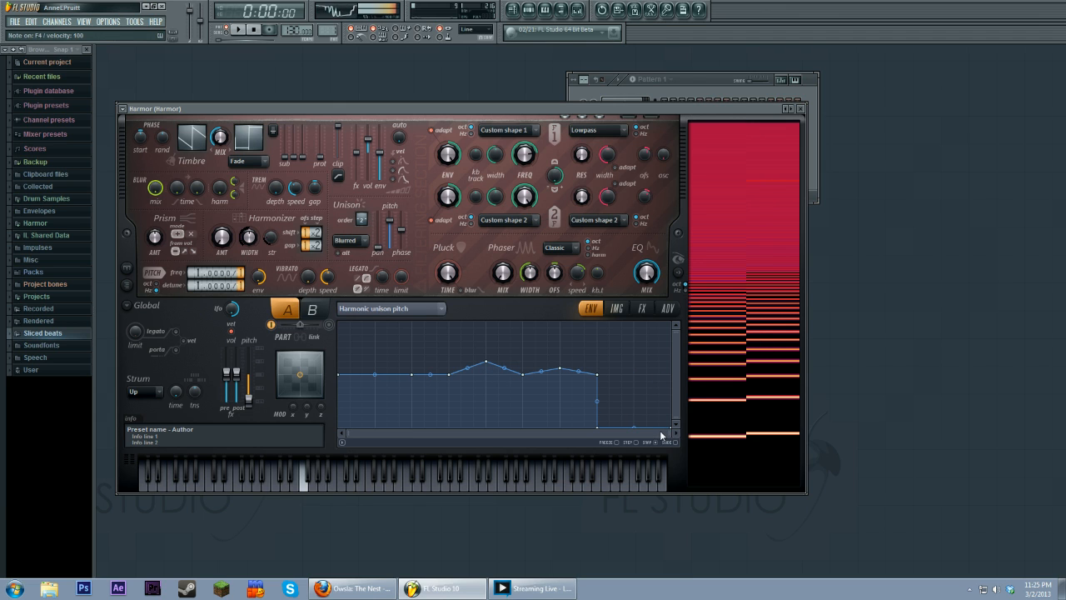
key("x")
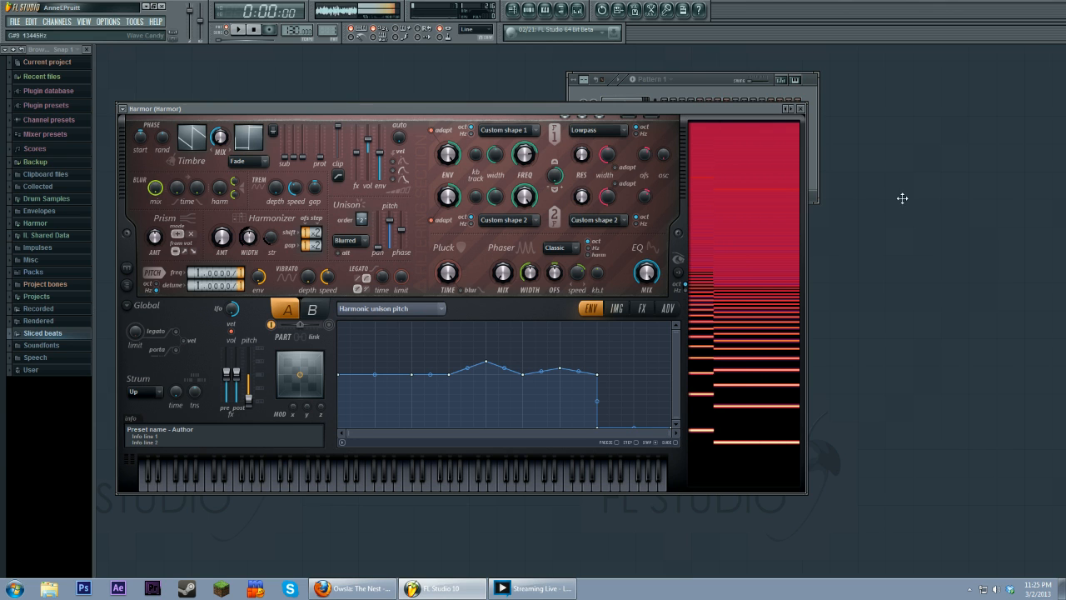
Step: Turn the distortion effect off, play a test note, and return to the envelope
left_click(641, 309)
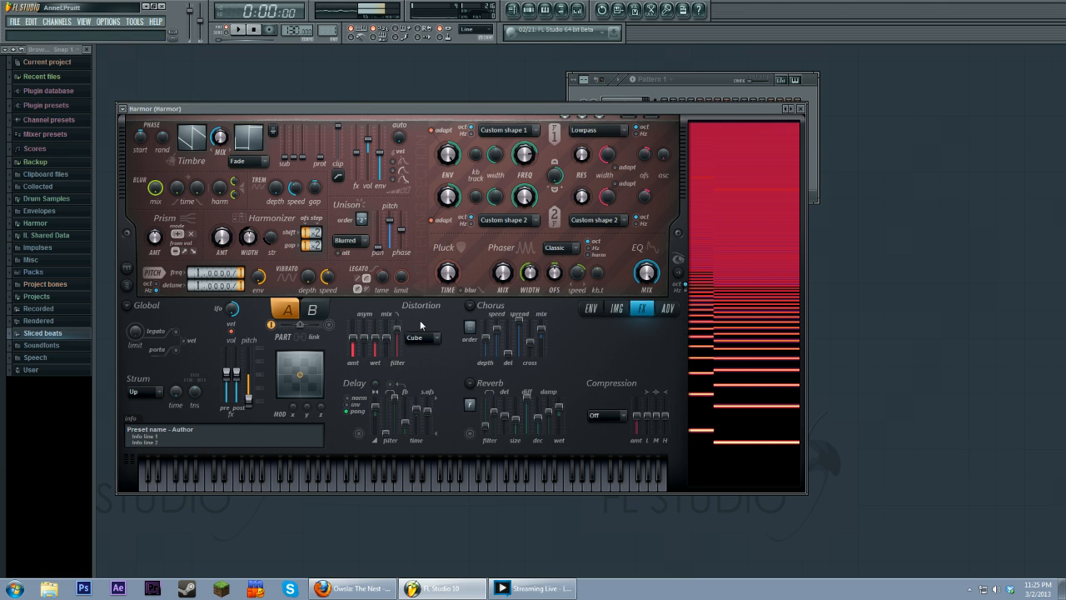
left_click(428, 351)
key("z")
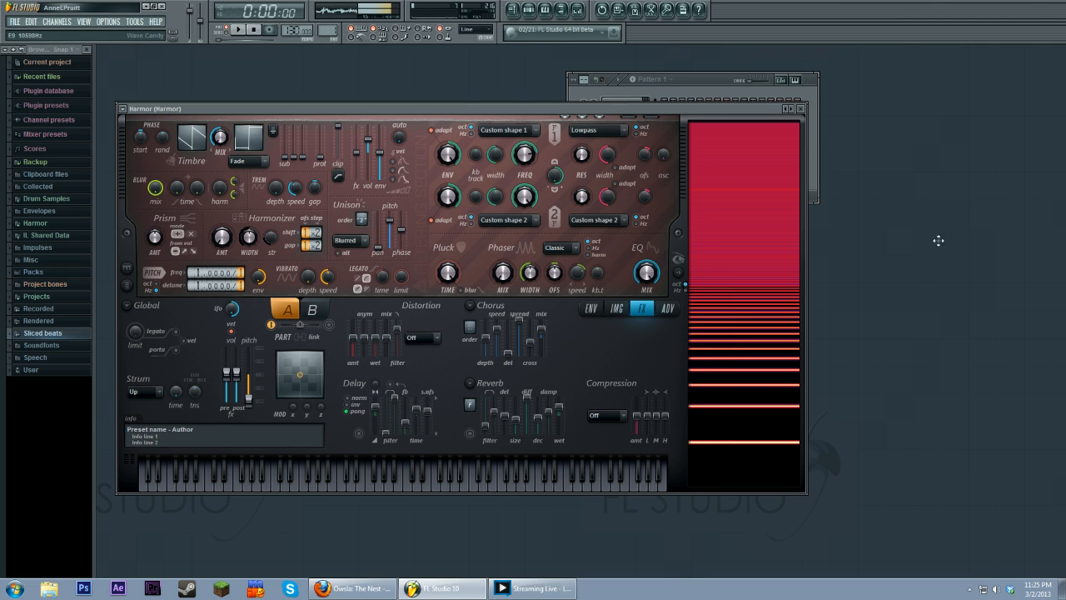
left_click(590, 308)
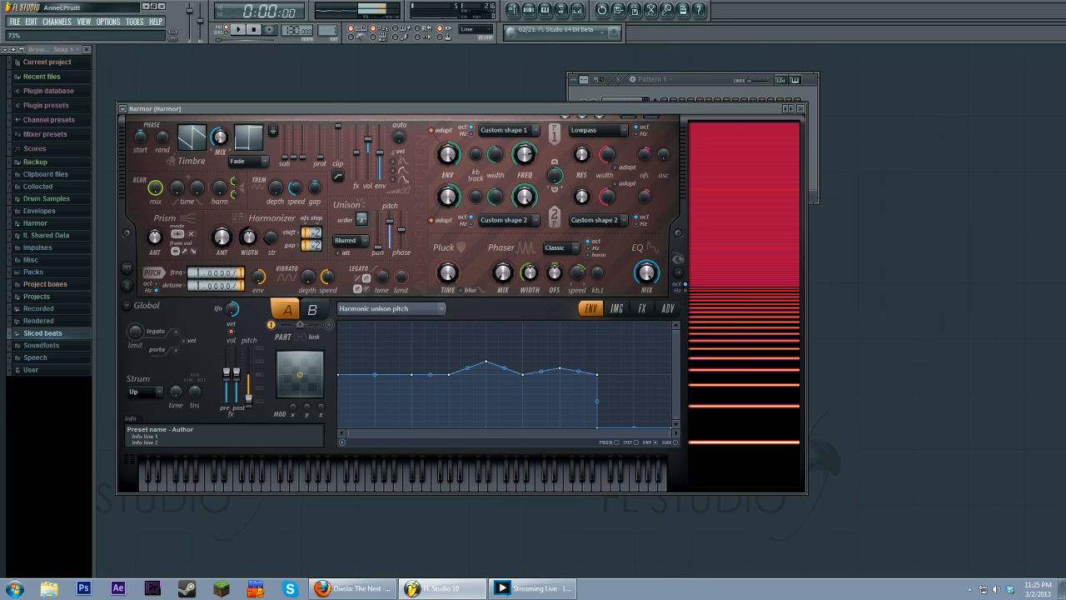
Step: Nudge the unison pitch slider up and lift the envelope's dropped tail to a flat lower shelf
mouse_move(394, 227)
left_mouse_down()
mouse_move(393, 254)
mouse_move(390, 220)
left_mouse_up()
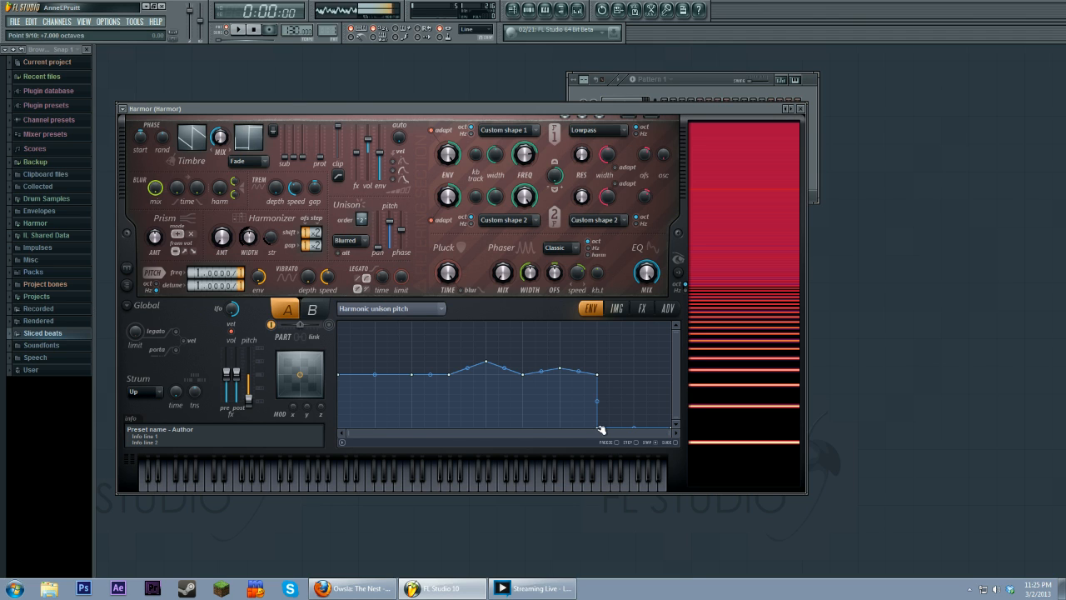
left_click_drag(600, 430, 602, 409)
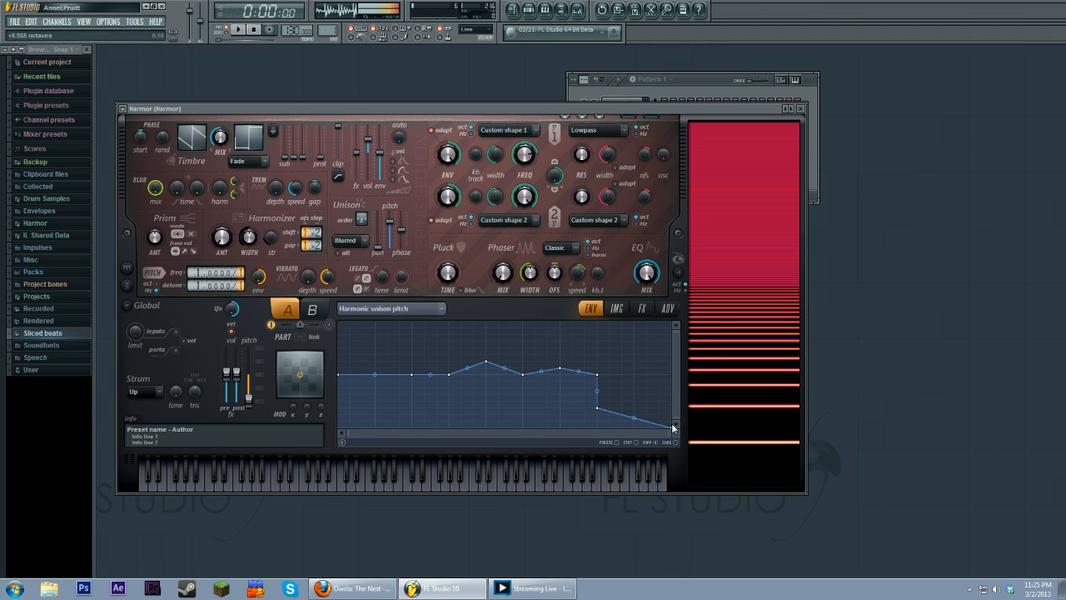
left_click_drag(673, 428, 646, 413)
left_click_drag(667, 414, 672, 408)
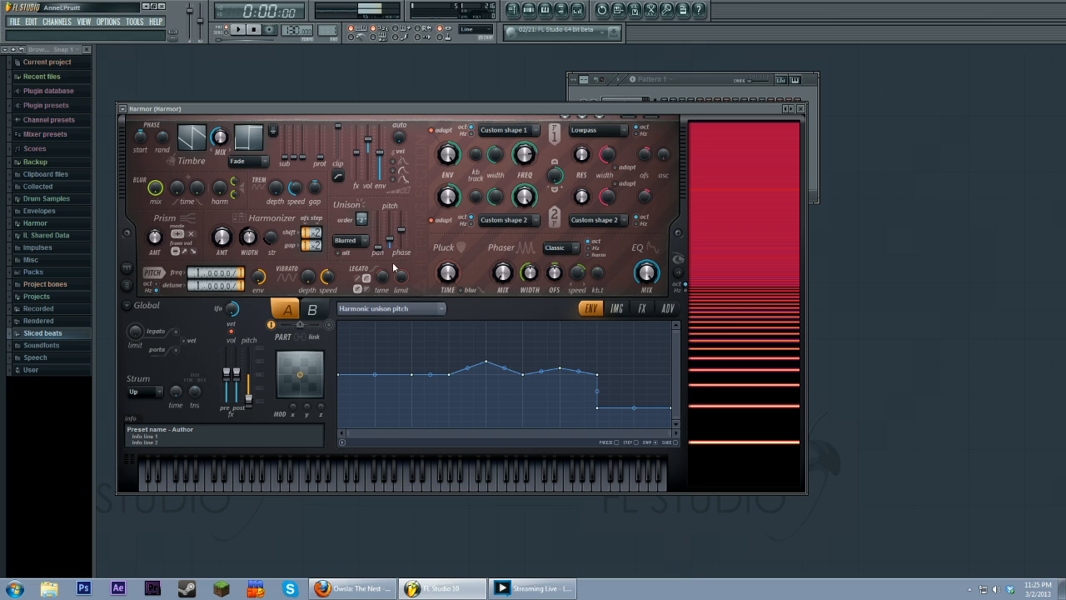
Step: Raise the unison pitch slider further and lift the envelope's tail back to the baseline level
left_click_drag(389, 240, 389, 218)
left_click_drag(597, 407, 597, 374)
left_click_drag(673, 408, 674, 380)
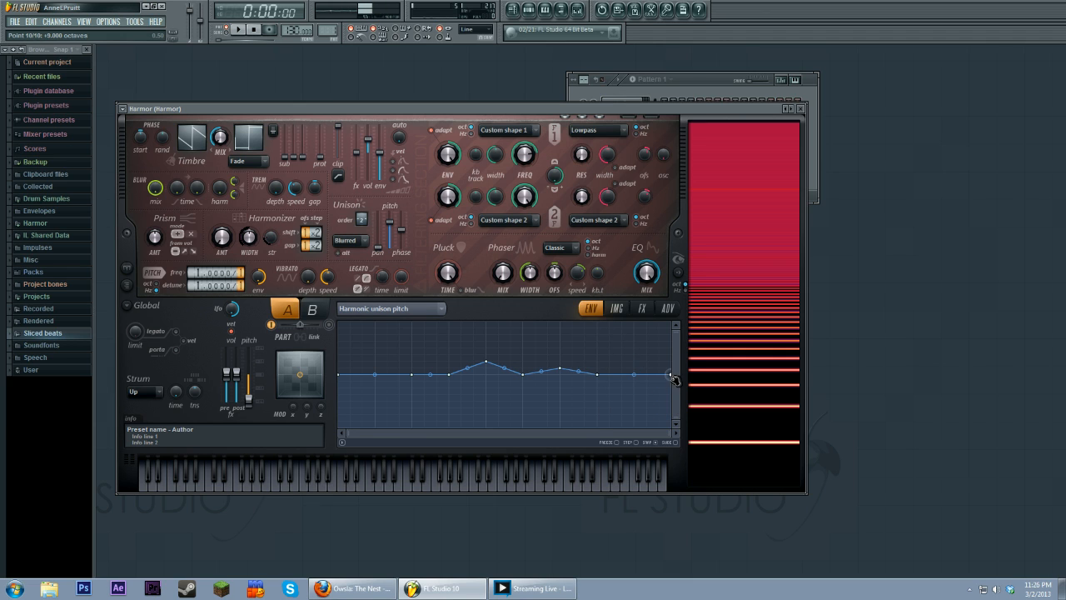
Step: Raise the envelope's end point so the second half ramps upward
left_click(598, 375, "alt")
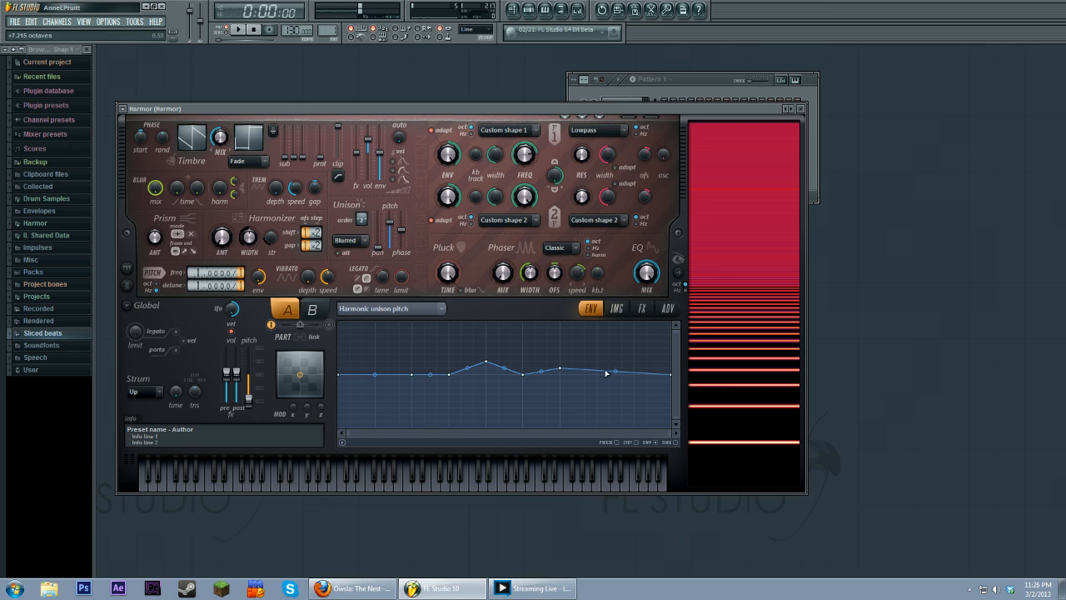
left_click_drag(670, 374, 670, 348)
left_click(559, 368, "alt")
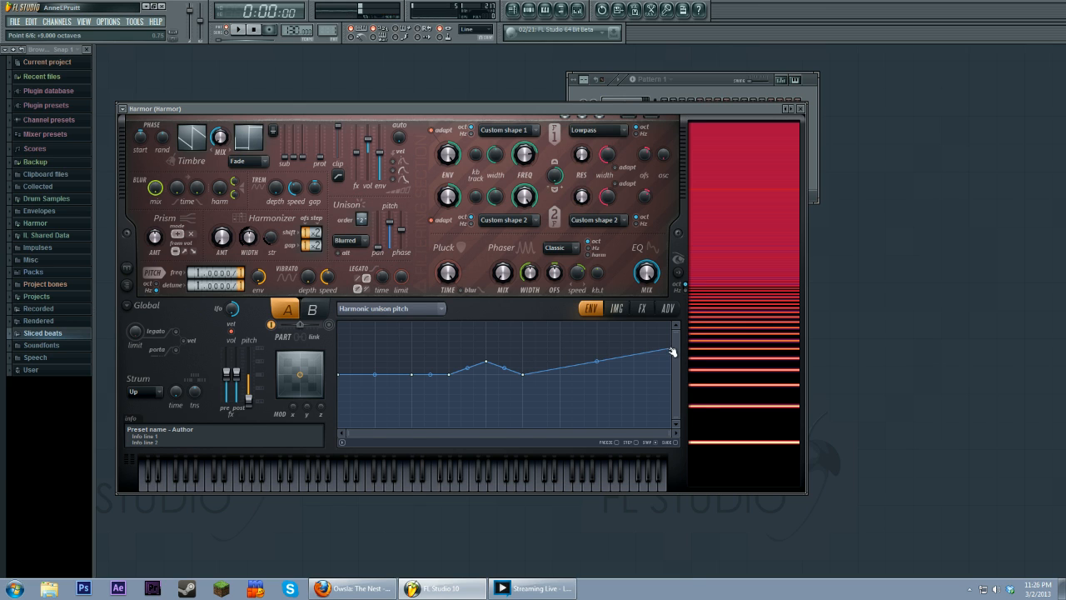
left_click_drag(672, 351, 656, 354)
Step: Add points to make stepped levels: a lowered middle section and rising steps toward the end
right_click(636, 352)
right_click(634, 361)
right_click(598, 362)
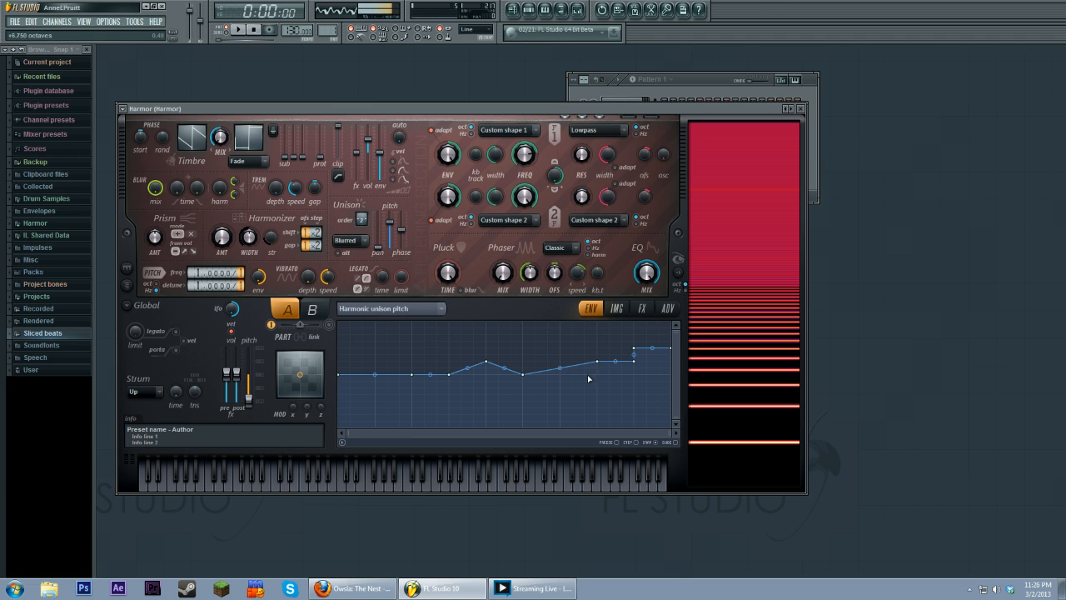
right_click(593, 375)
right_click(562, 375)
left_click_drag(597, 362, 452, 387)
right_click(561, 375)
Step: Play several test notes to hear the stepped envelope
key("v")
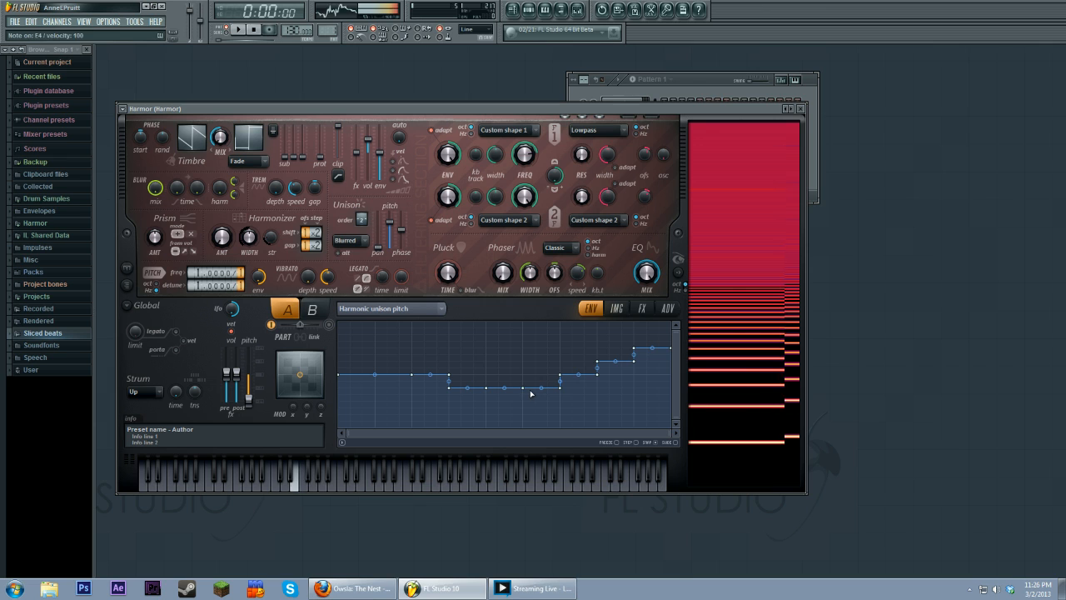
key("b")
key("z")
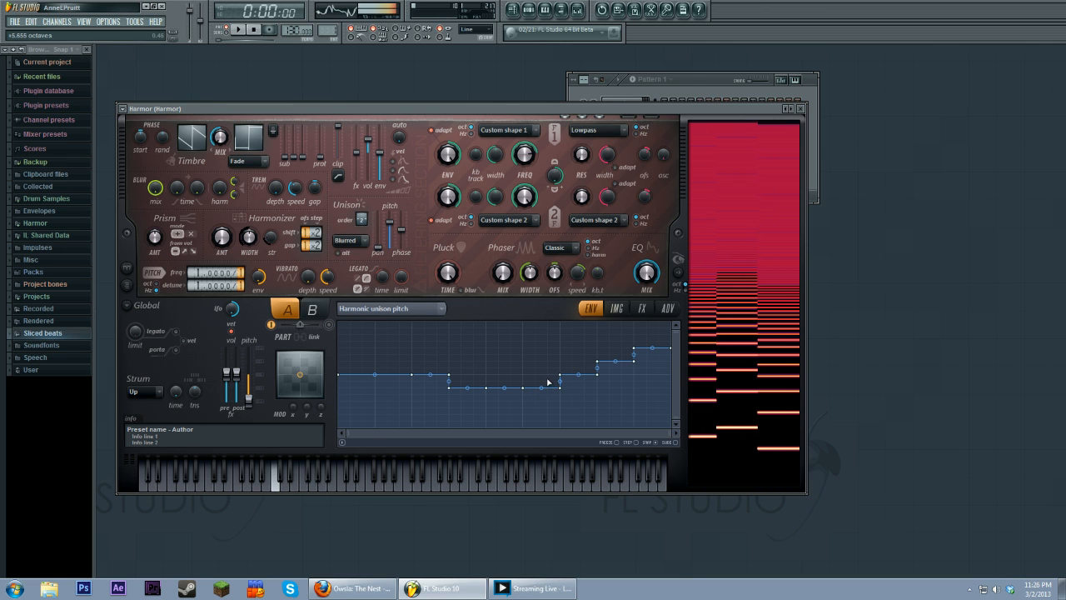
Step: Switch the distortion effect back to Cube and play test notes
left_click(643, 309)
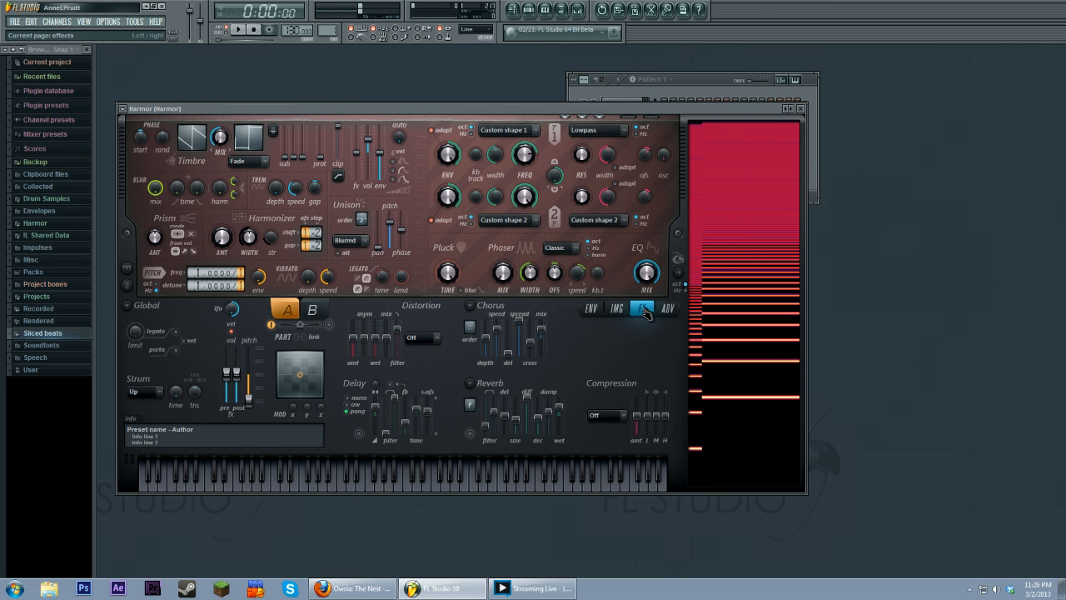
scroll(422, 337, "down", 1)
key("z")
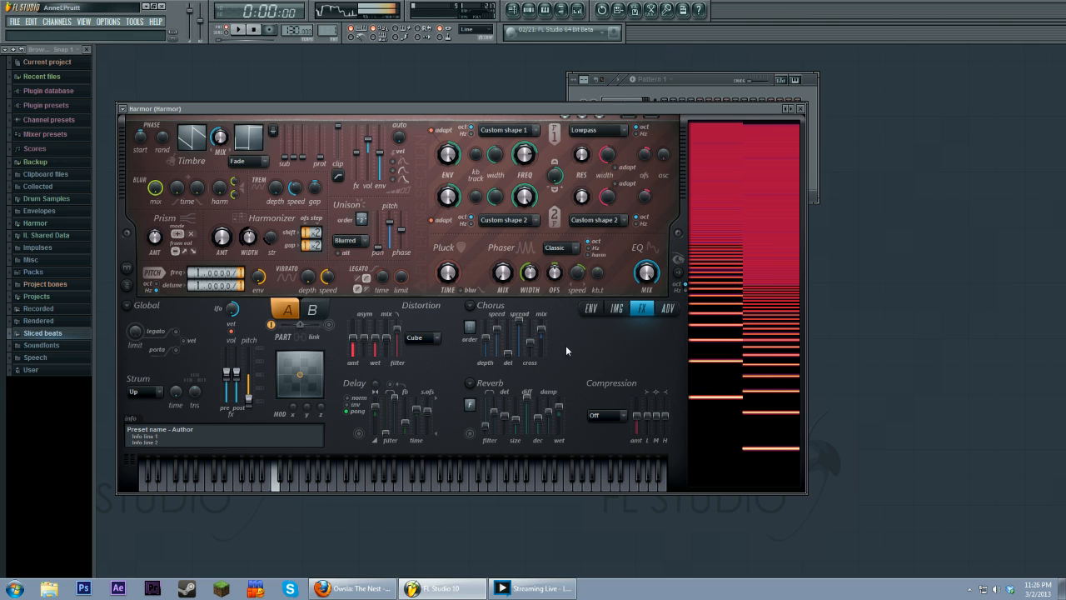
key("r")
key("b")
Step: Return to the harmonic unison pitch envelope and play test notes
left_click(602, 310)
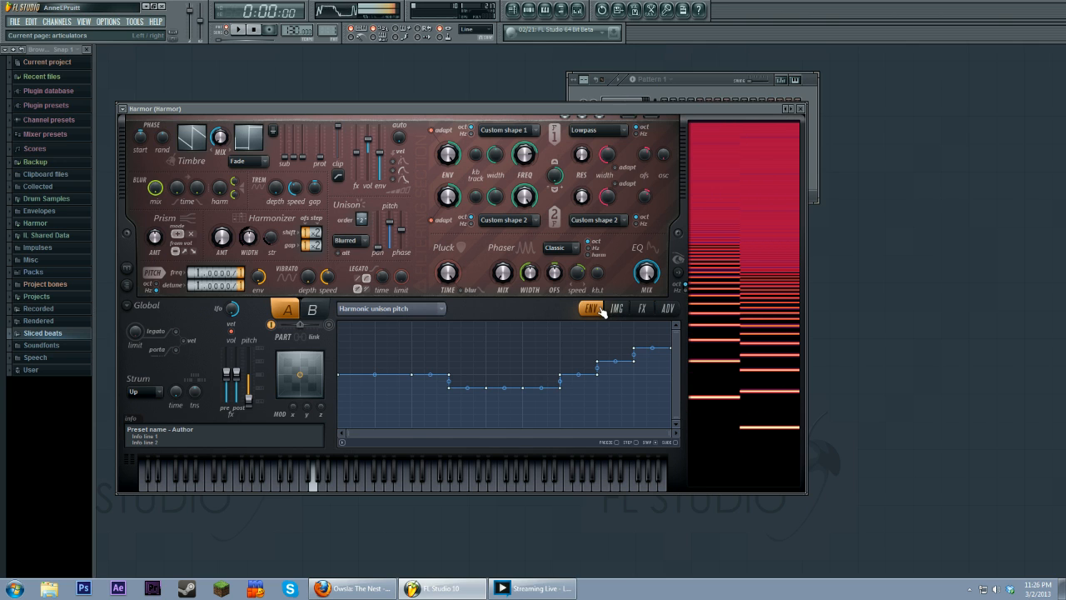
key("z")
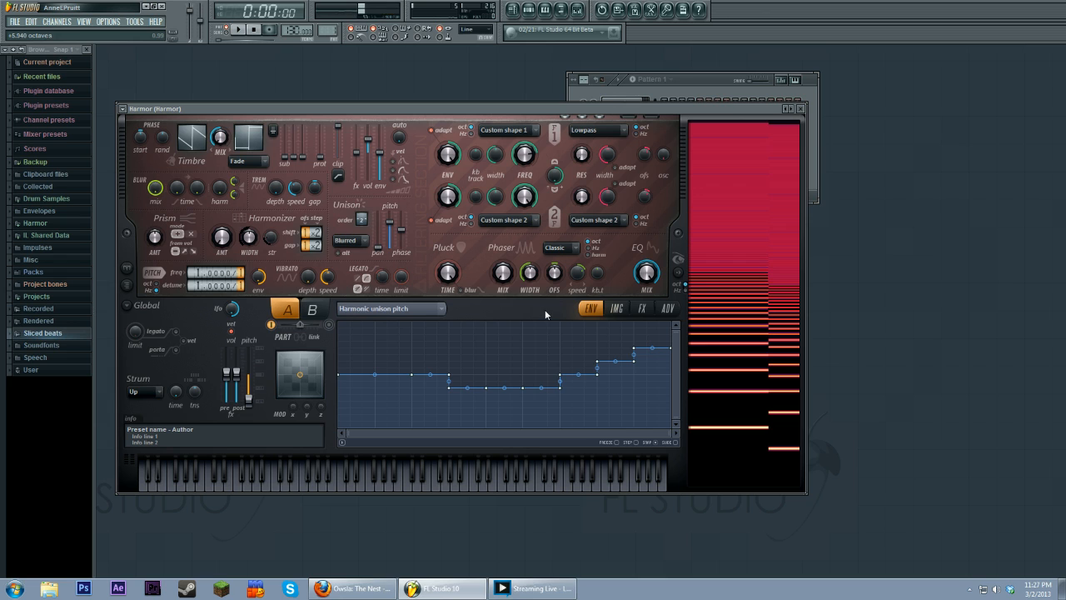
key("c")
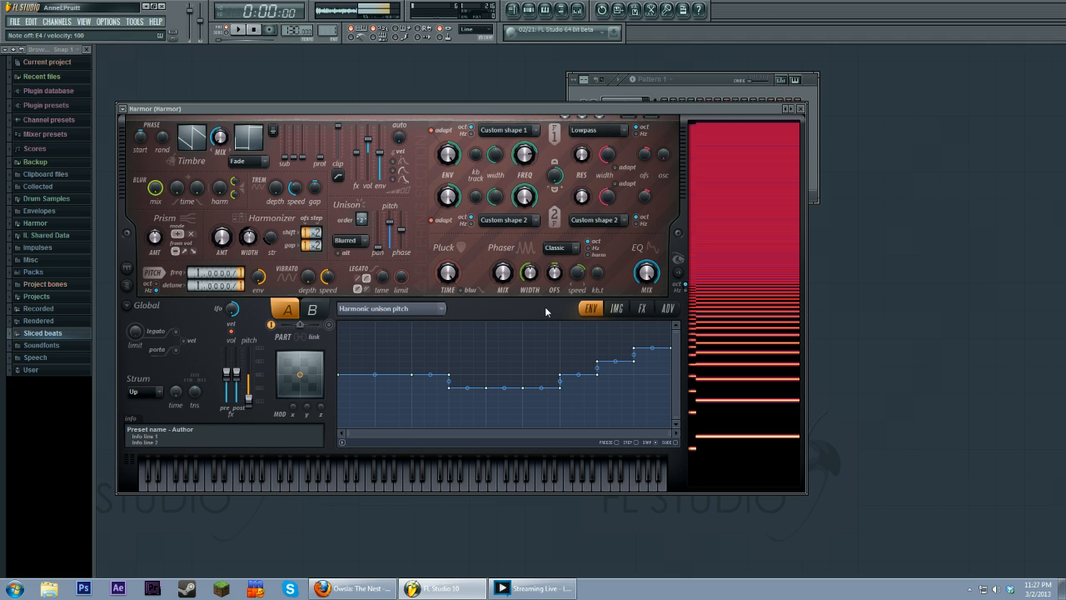
Step: Delete the points in the lowered middle section of the envelope
right_click(523, 388)
left_click(533, 402)
right_click(562, 390)
left_click(573, 401)
right_click(559, 375)
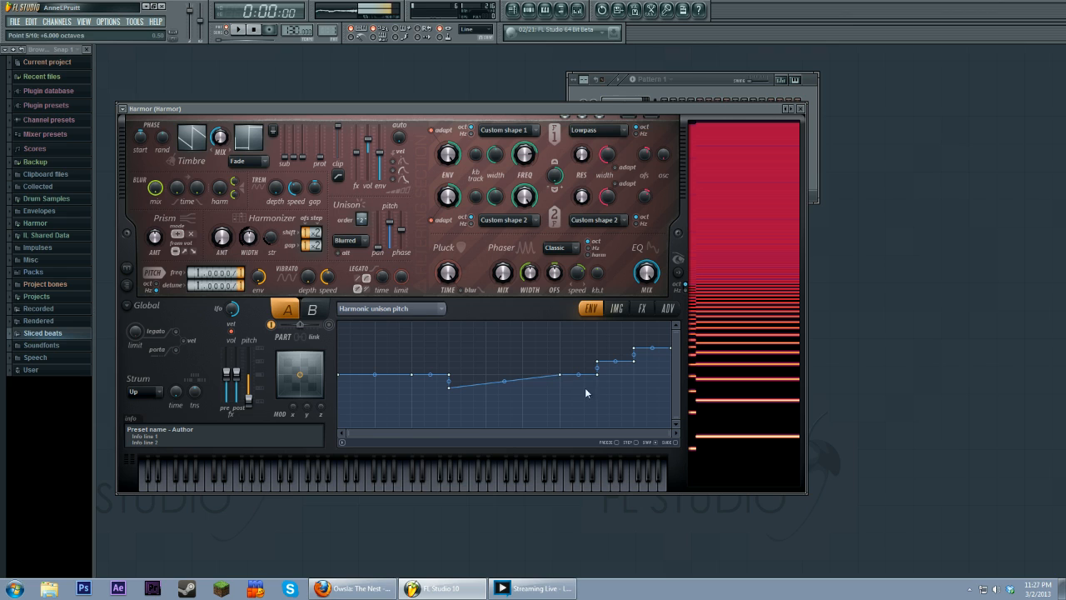
Step: Reshape the envelope into a smooth curve rising from the dip up to the step near the end
left_click(585, 389)
left_click_drag(595, 375, 541, 368)
right_click(600, 377)
right_click(599, 374)
right_click(598, 362)
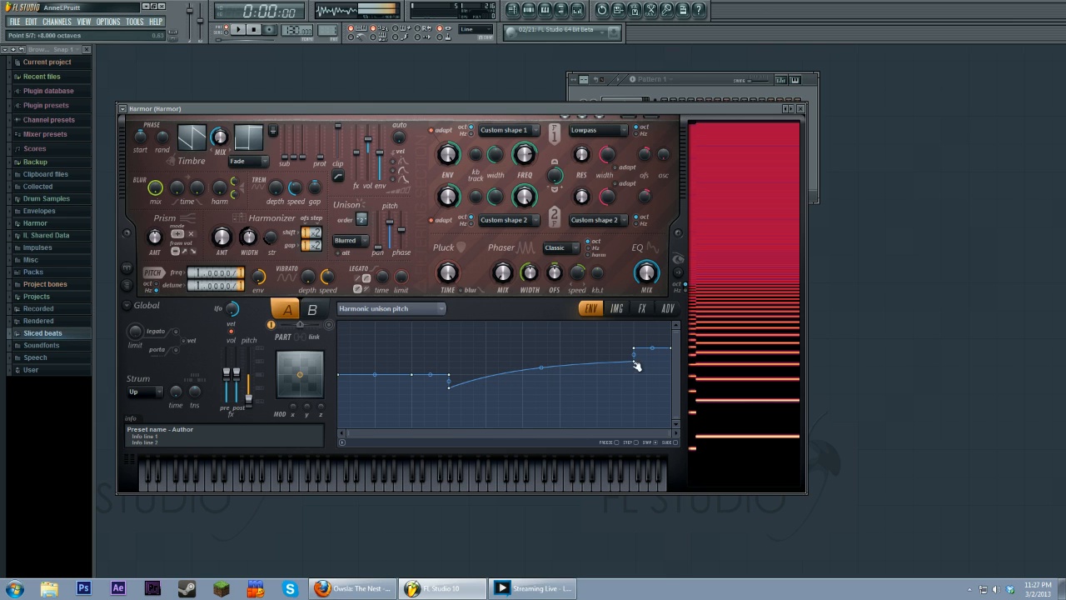
left_click_drag(545, 372, 544, 367)
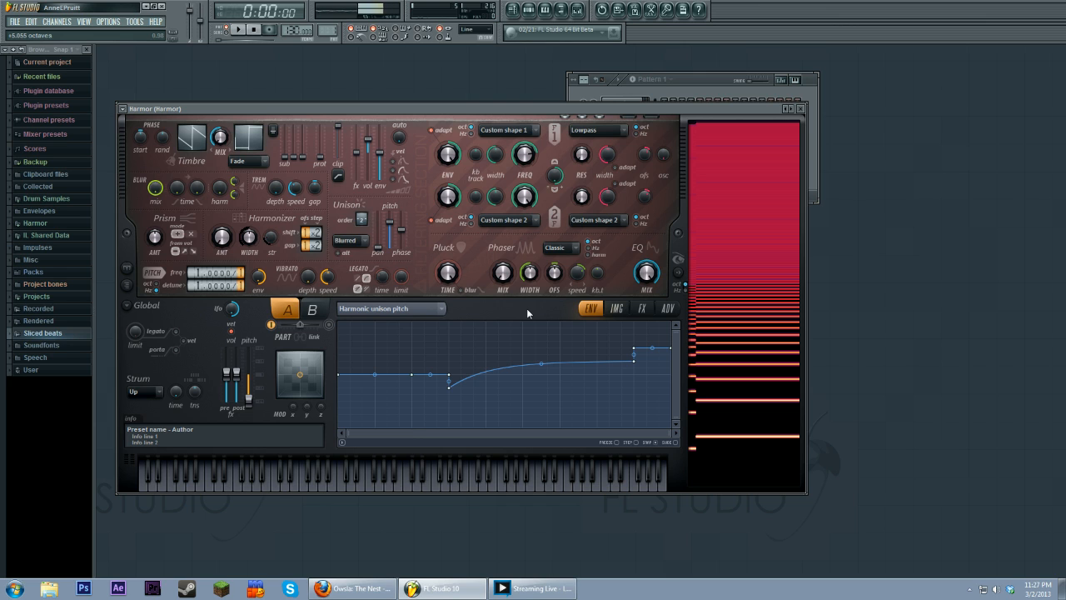
Step: Rework the envelope into a rounded hump between the first third and middle, flattening the end to baseline
left_click(450, 375, "alt")
left_click(451, 388, "alt")
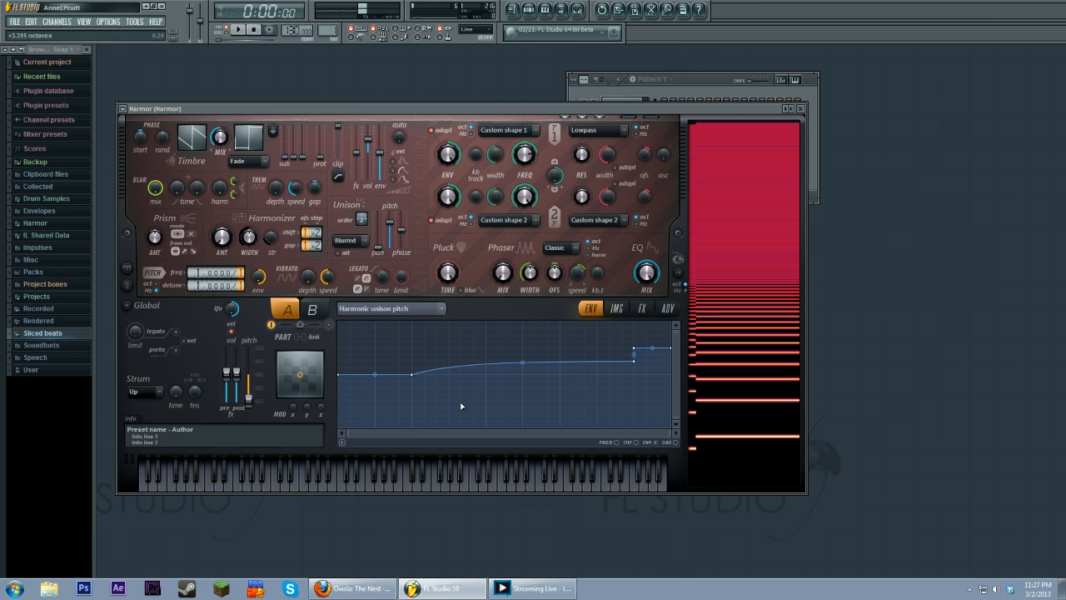
right_click(641, 362)
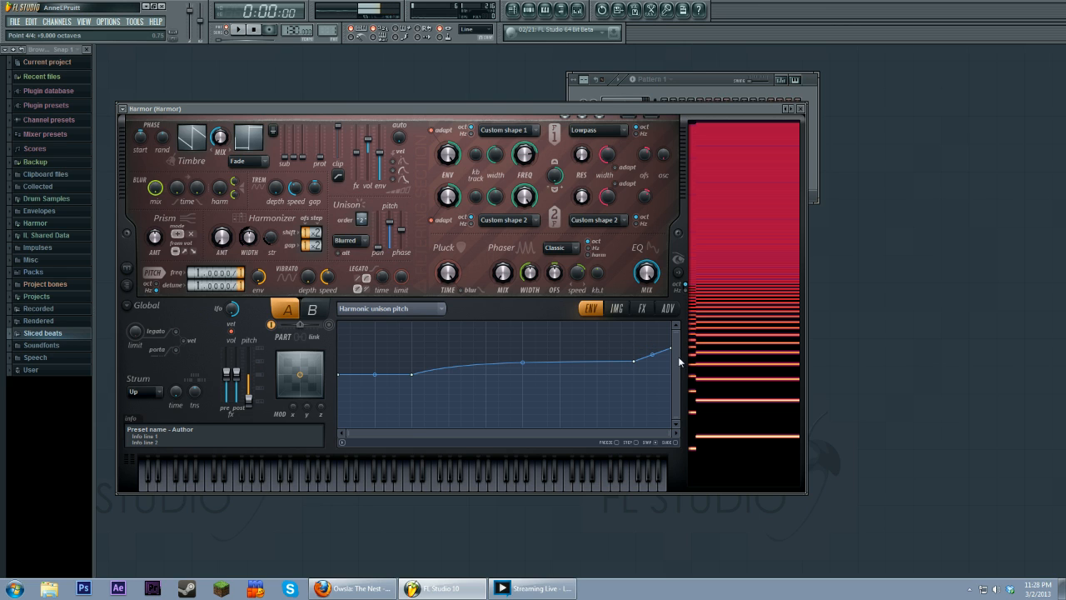
left_click_drag(672, 353, 636, 375)
right_click(487, 372)
left_click_drag(488, 369, 486, 362)
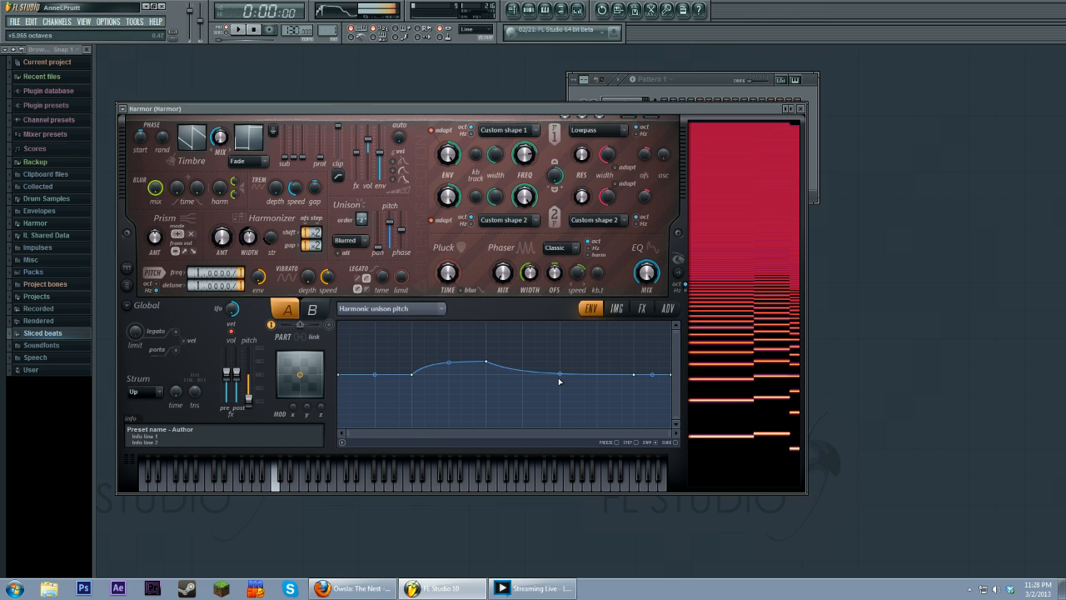
Step: Raise the envelope point after the hump slightly to smooth the descent toward the end
left_click_drag(535, 374, 534, 358)
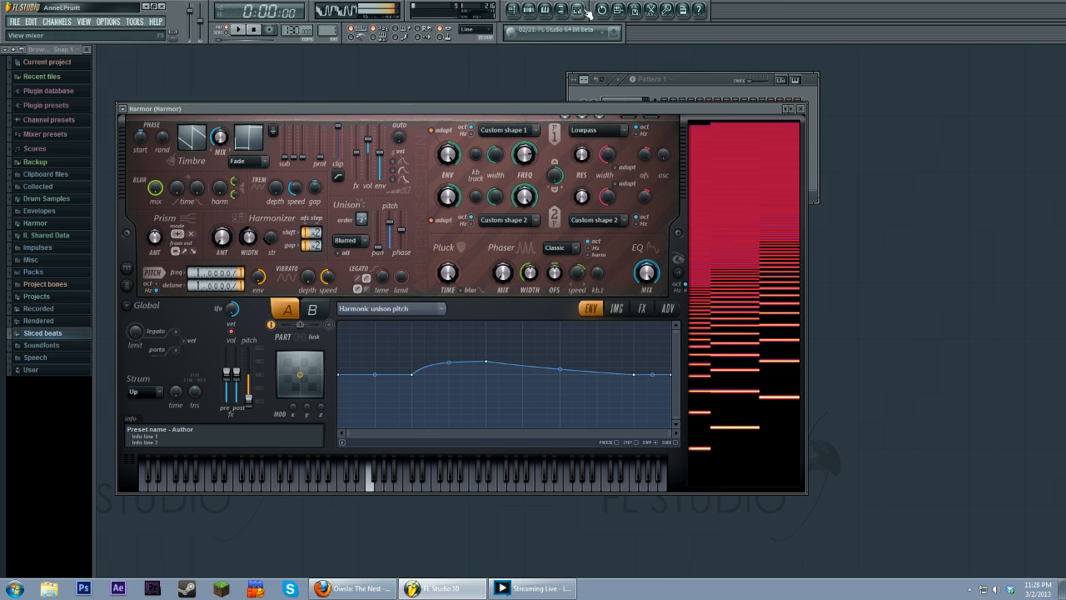
Step: Open the mixer on insert 1 and adjust its Fruity Free Filter, lowering the Q and raising the frequency
key("F9")
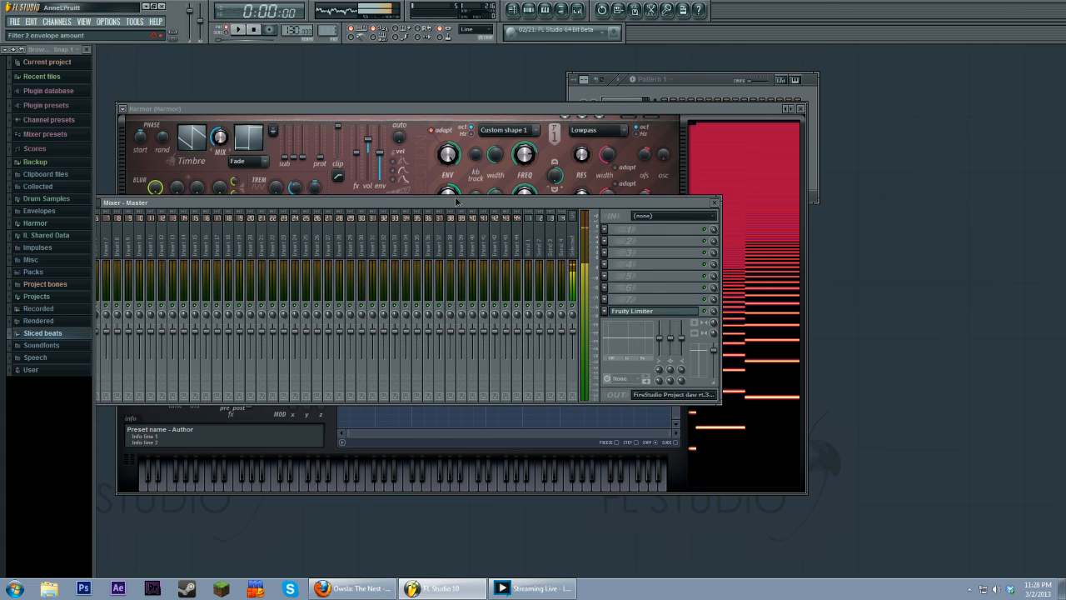
left_click_drag(147, 205, 246, 199)
left_click(138, 237)
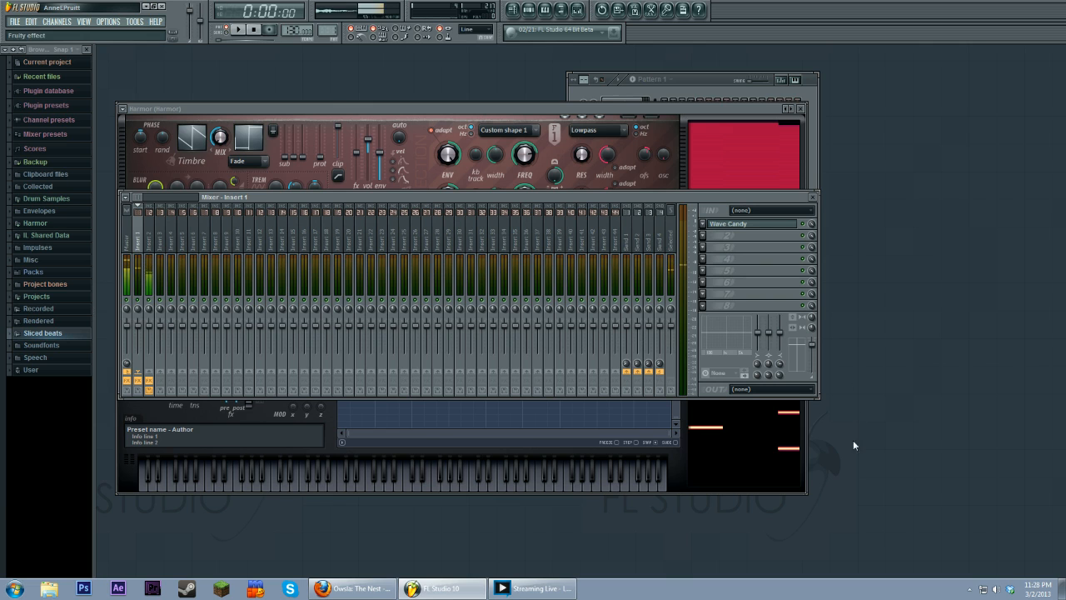
left_click(846, 327)
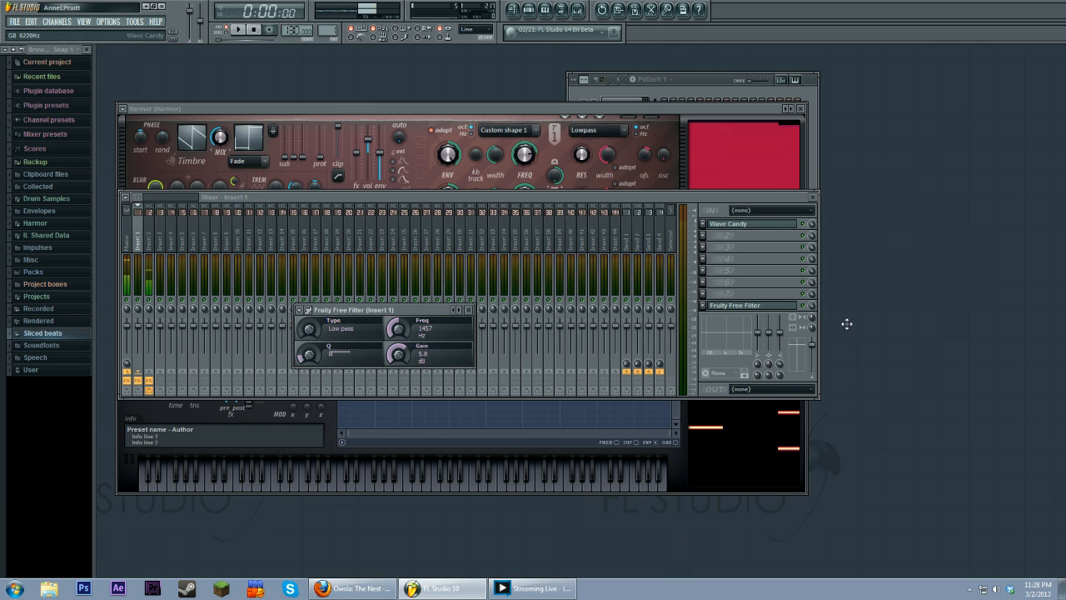
left_click_drag(311, 353, 310, 368)
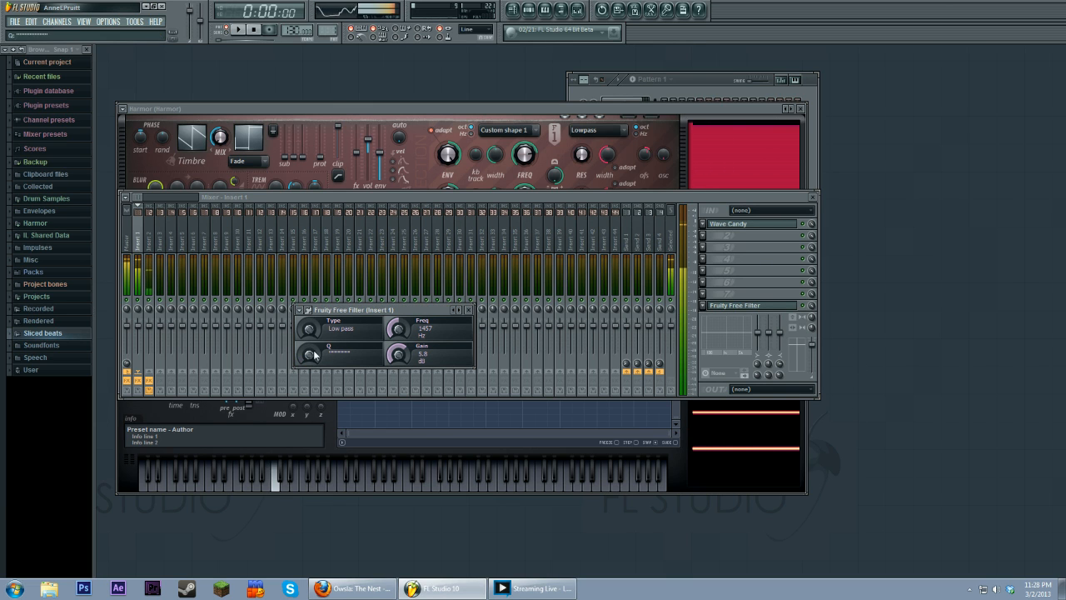
left_click_drag(393, 328, 393, 283)
Step: Flatten the harmonic unison pitch envelope into a gentle hump, removing a middle point and raising the point near the end
left_click(521, 109)
right_click(559, 377)
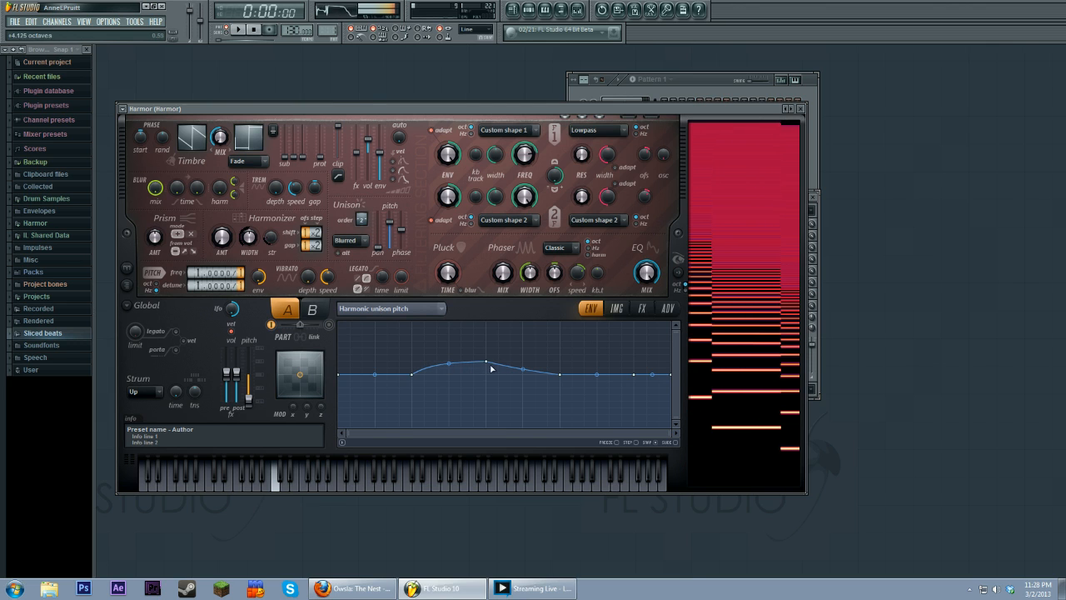
left_click_drag(449, 363, 489, 369)
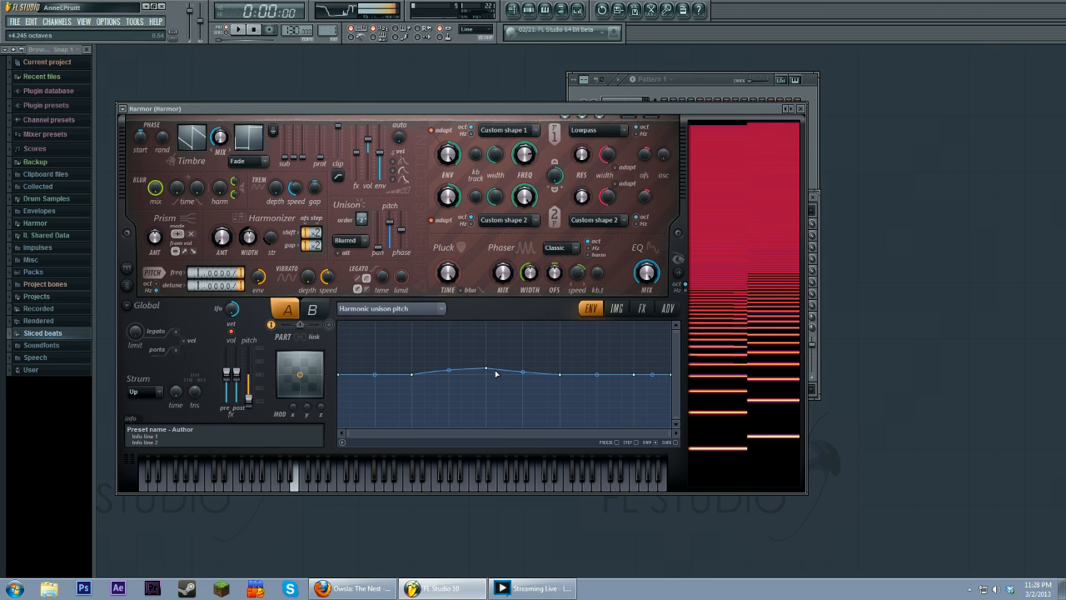
left_click_drag(633, 375, 635, 369)
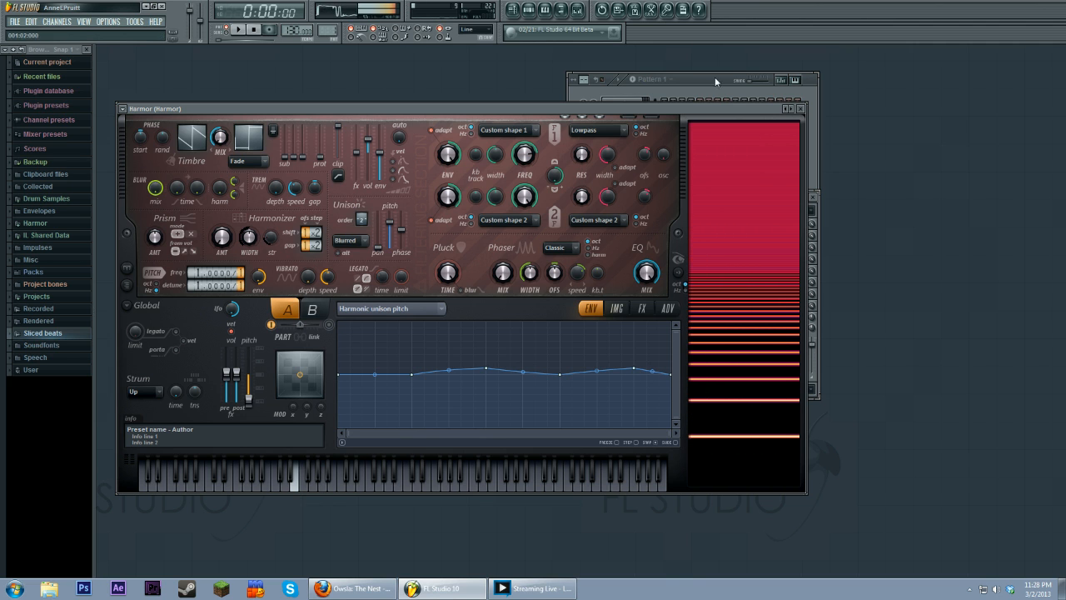
Step: Reopen the Fruity Free Filter on insert 1 and raise its frequency to 18000 Hz
left_click(576, 10)
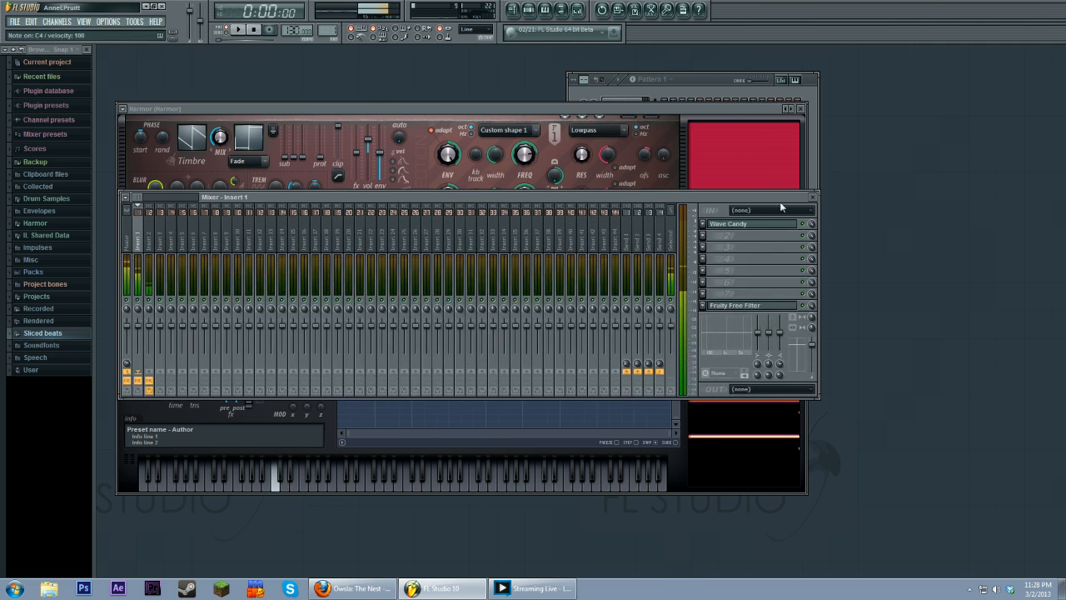
left_click(750, 305)
left_click_drag(397, 328, 397, 291)
Step: Bypass the Free Filter slot on insert 1 while playing test notes, and reposition the Harmor window
key("b")
key("r")
key("z")
key("r")
key("b")
key("z")
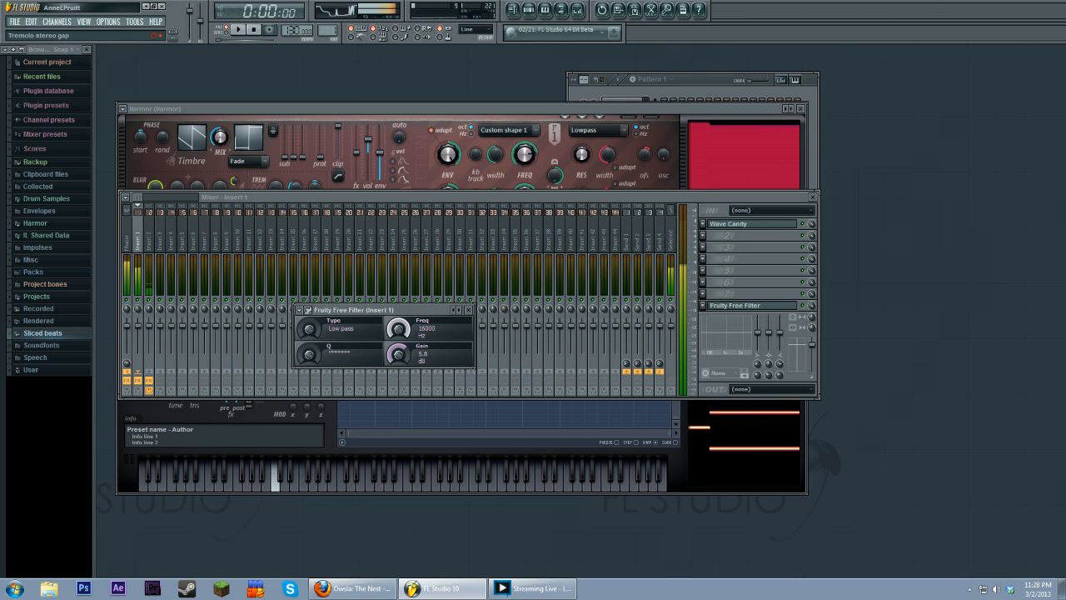
left_click(803, 306)
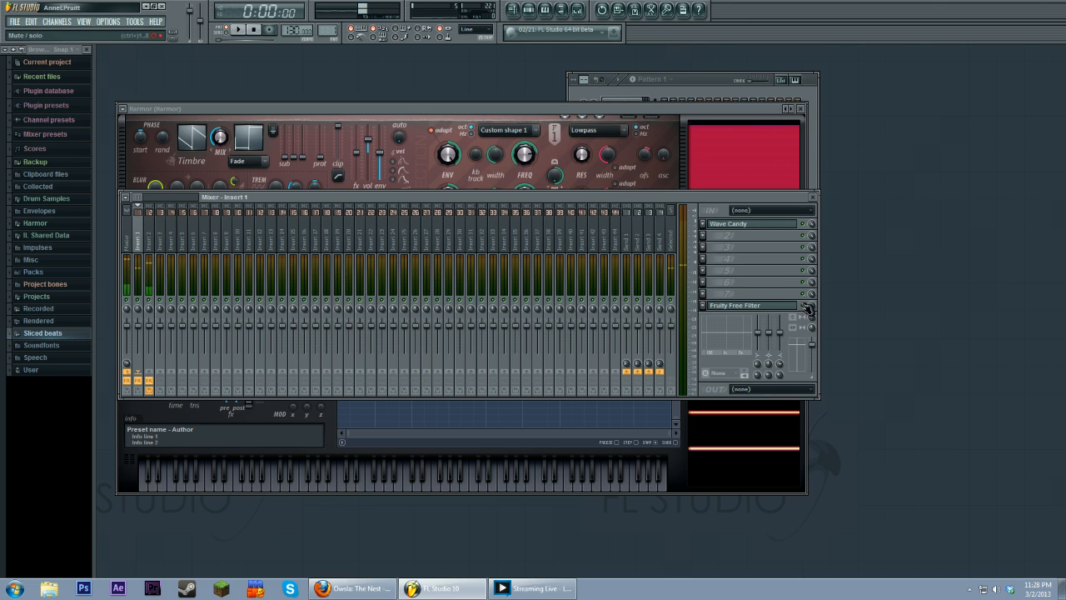
key("z")
left_click(514, 110)
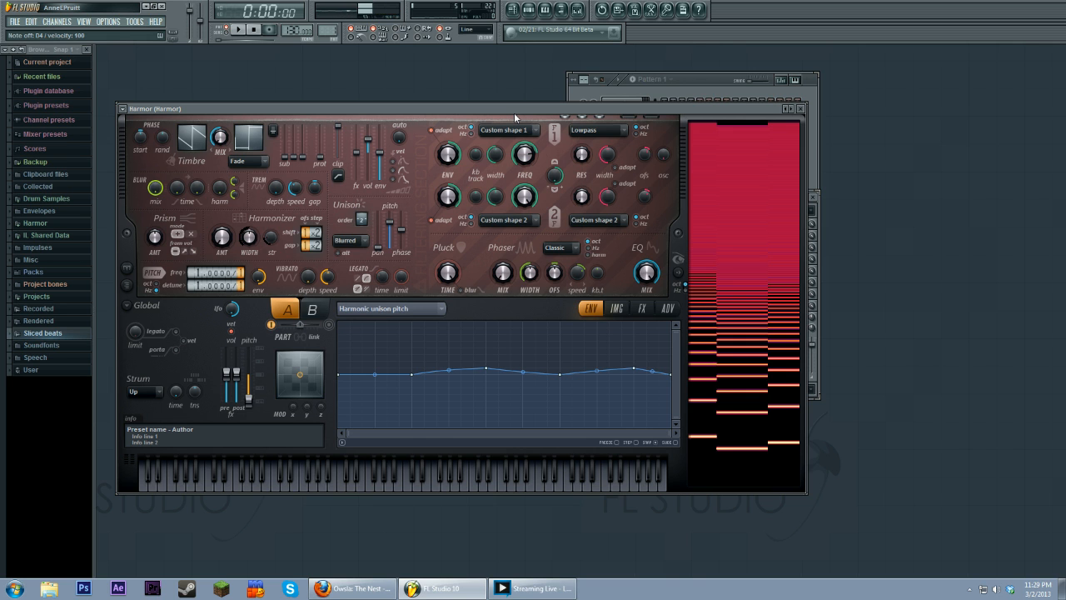
mouse_move(514, 117)
left_mouse_down()
mouse_move(508, 102)
mouse_move(520, 103)
left_mouse_up()
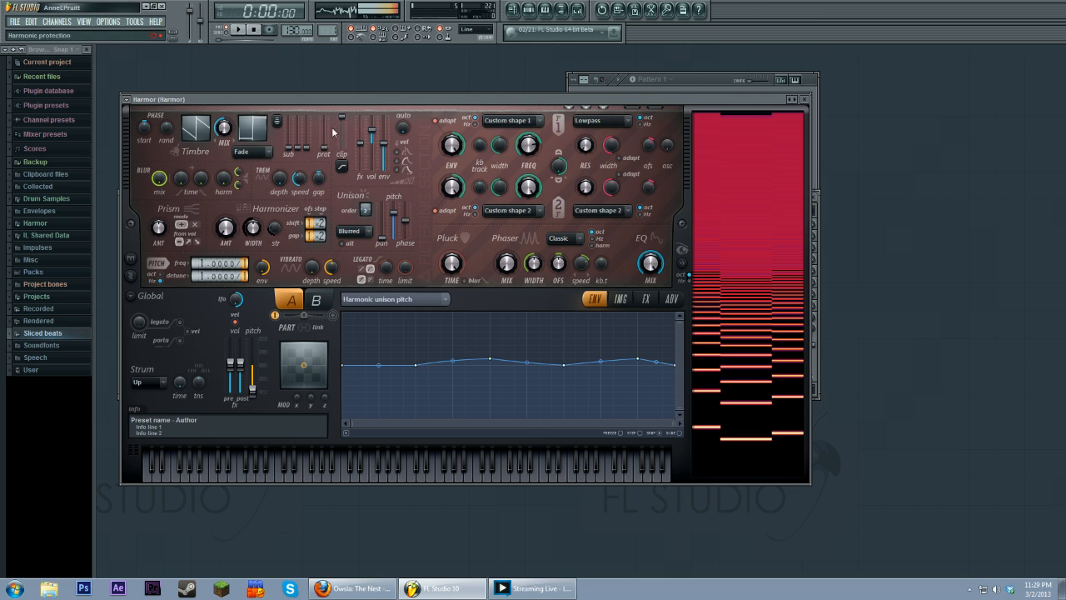
key("v")
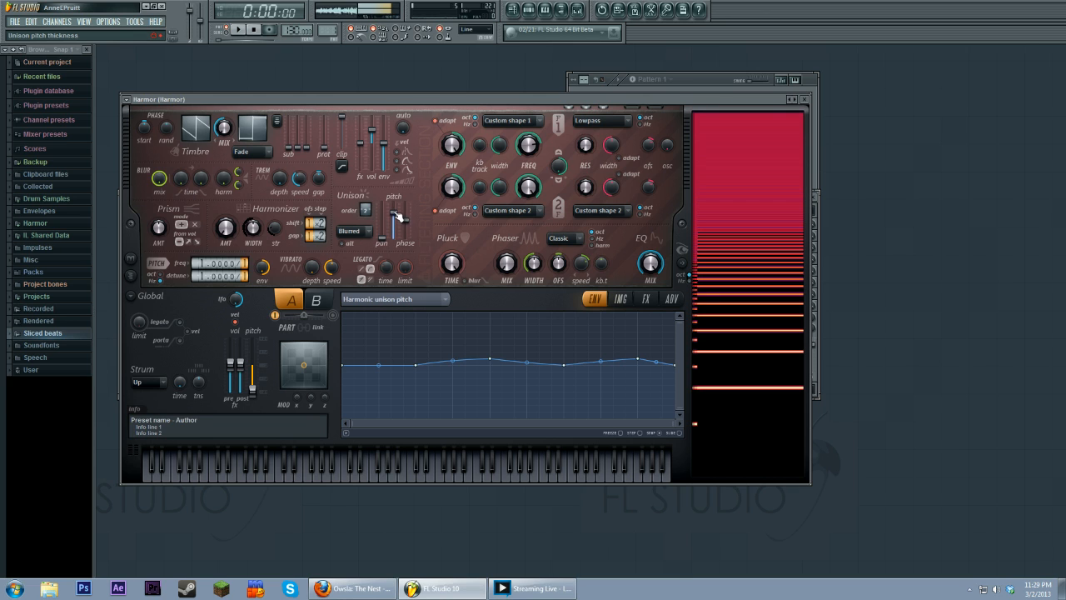
Step: Nudge the unison pitch slider up slightly and play test notes
mouse_move(399, 217)
left_mouse_down()
mouse_move(397, 226)
mouse_move(398, 213)
left_mouse_up()
key("x")
key("x")
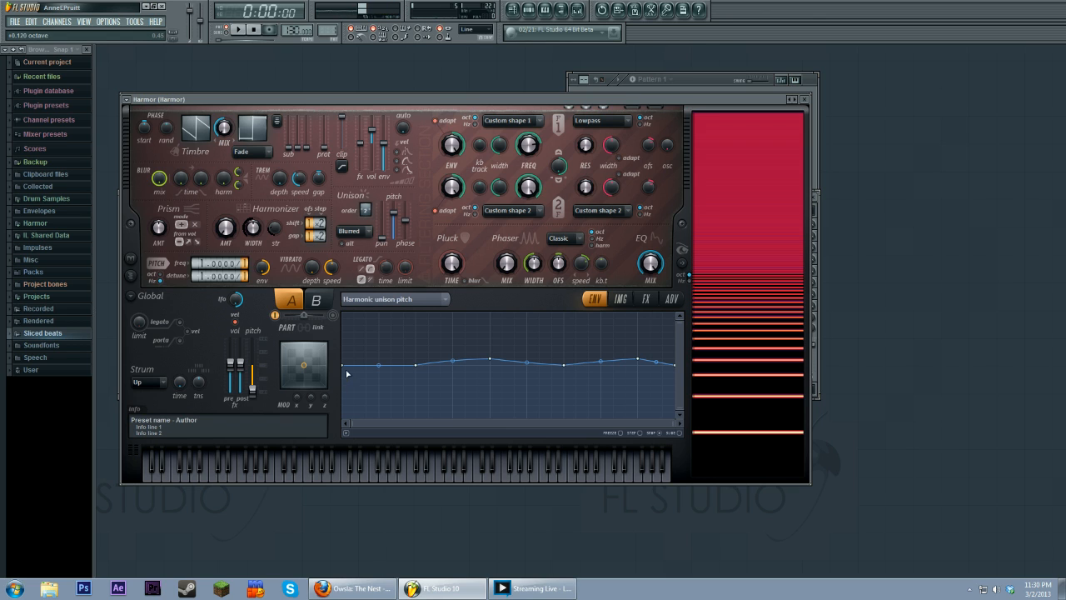
Step: Try a steep rising attack at the envelope start while playing test notes, then restore the start point to baseline
left_click_drag(348, 372, 347, 416)
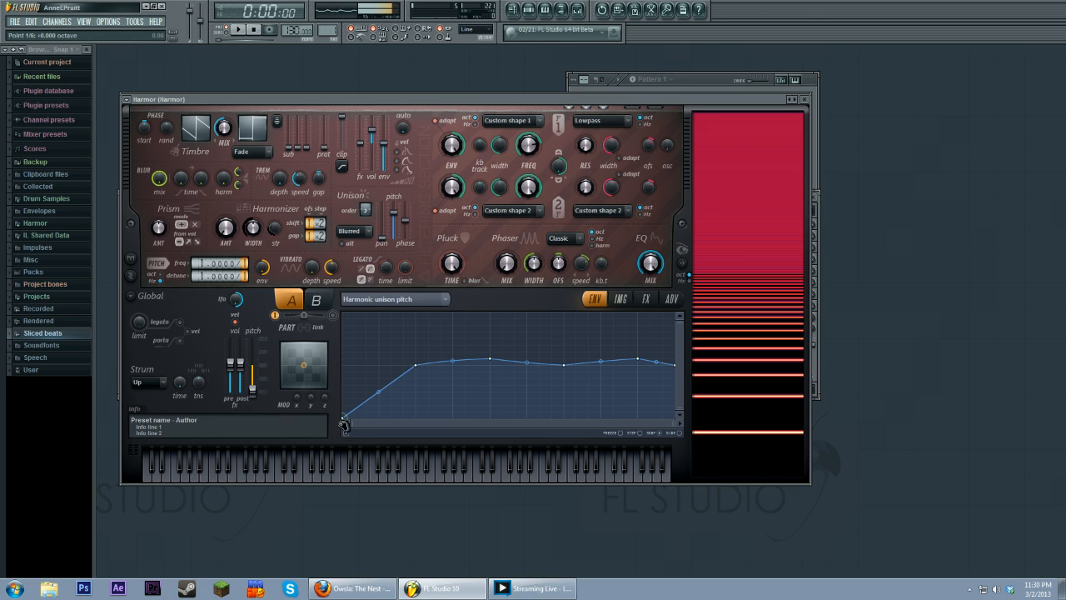
right_click(369, 371)
key("x")
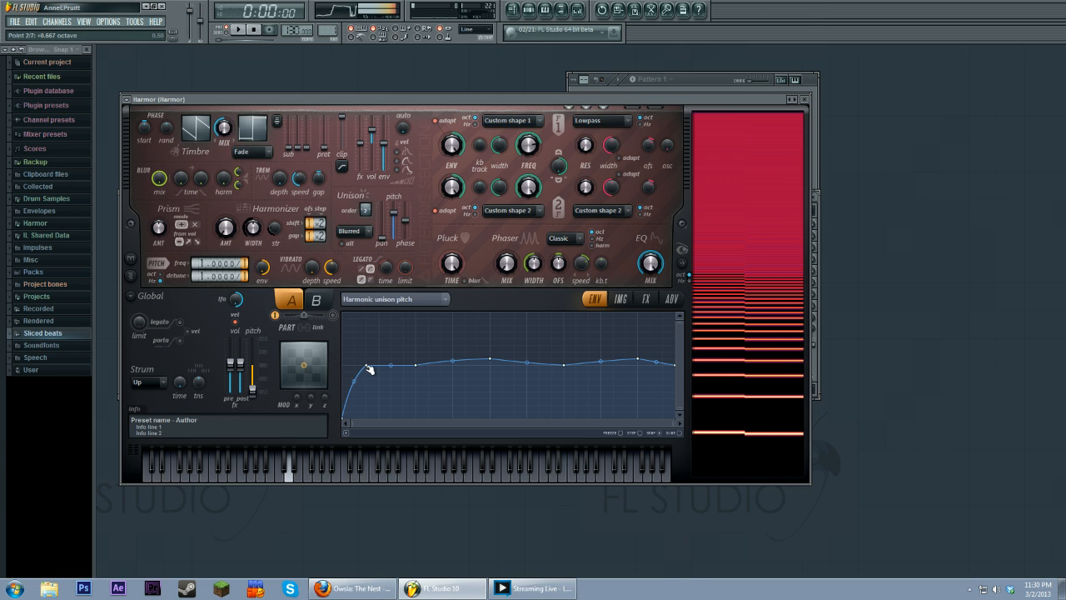
key("b")
key("r")
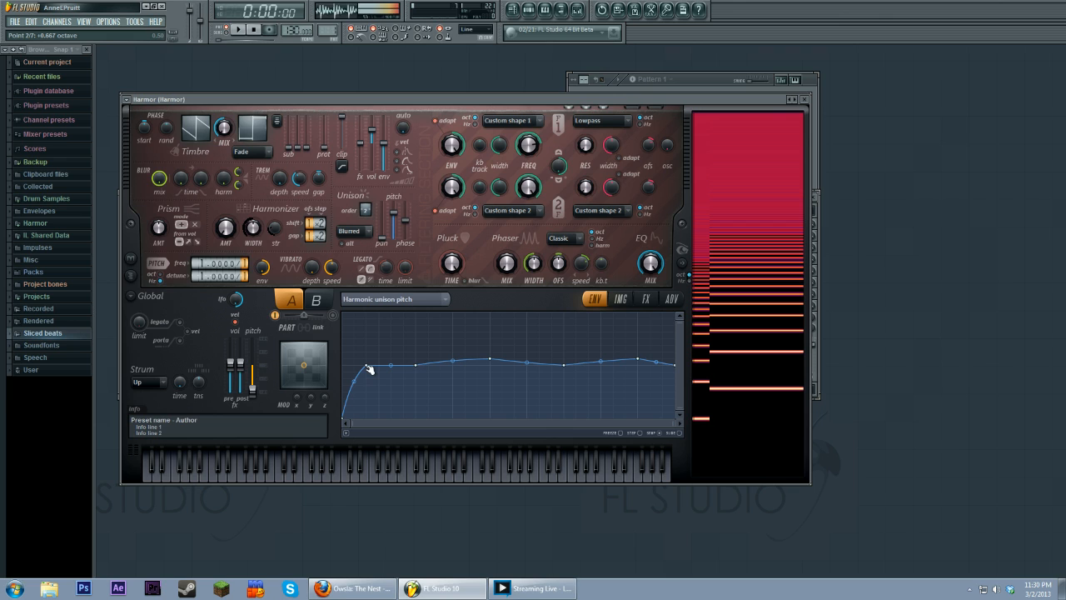
left_click_drag(345, 417, 343, 364)
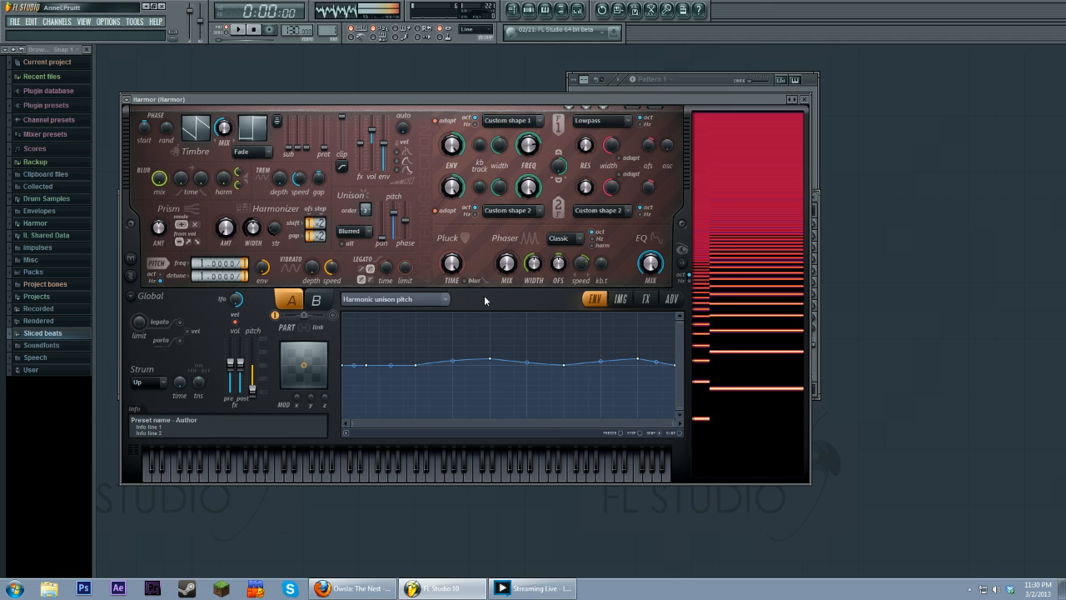
Step: Open the FX page and set the distortion type to Cube
left_click(646, 299)
left_click(431, 330)
left_click(431, 340)
key("c")
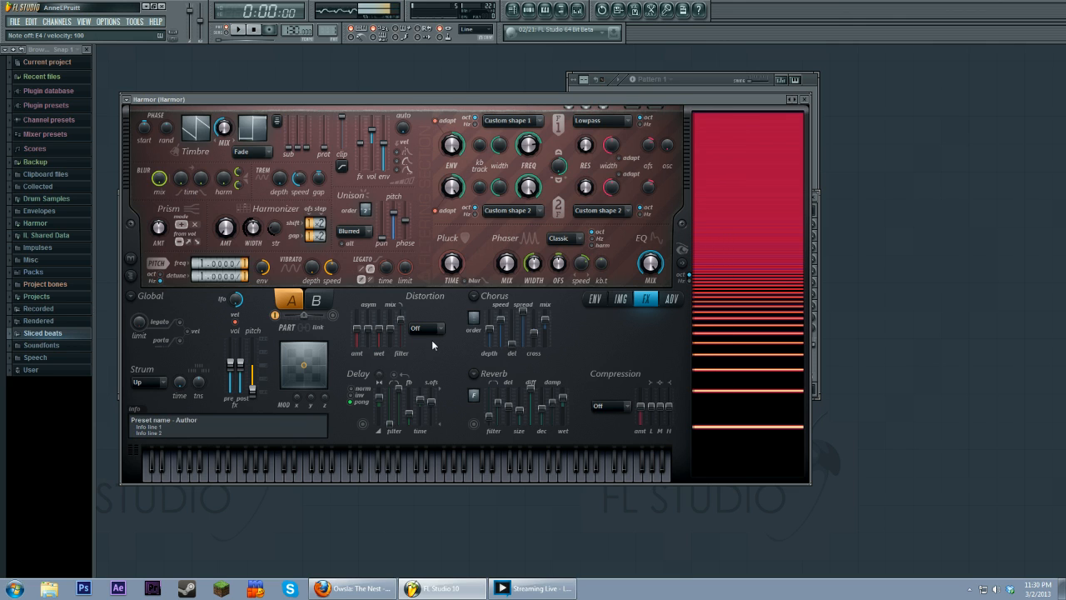
left_click(432, 384)
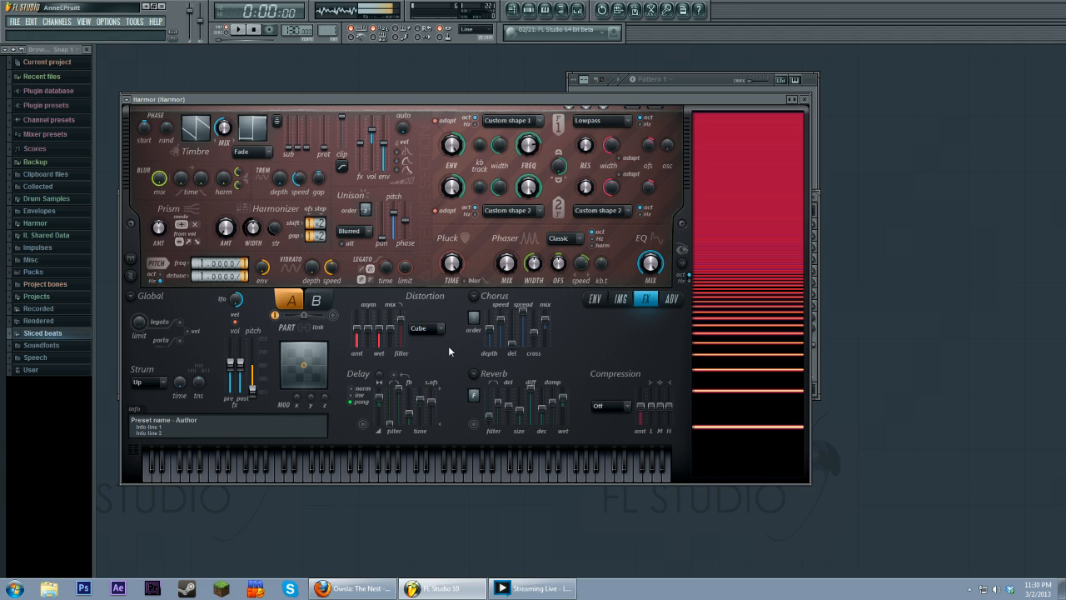
Step: Play test notes to audition the Cube distortion
key("x")
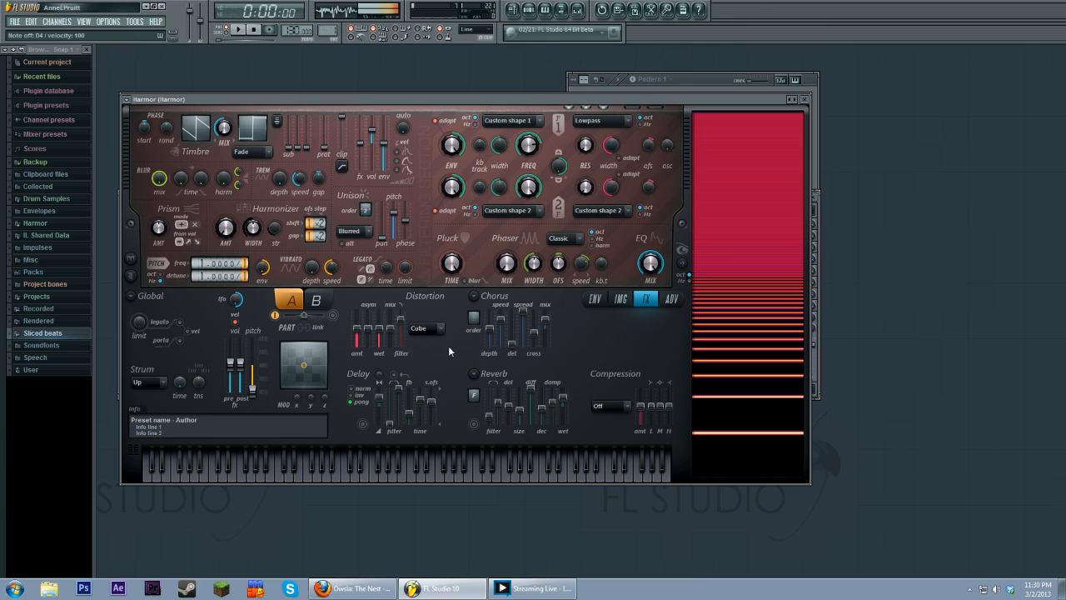
key("c")
key("v")
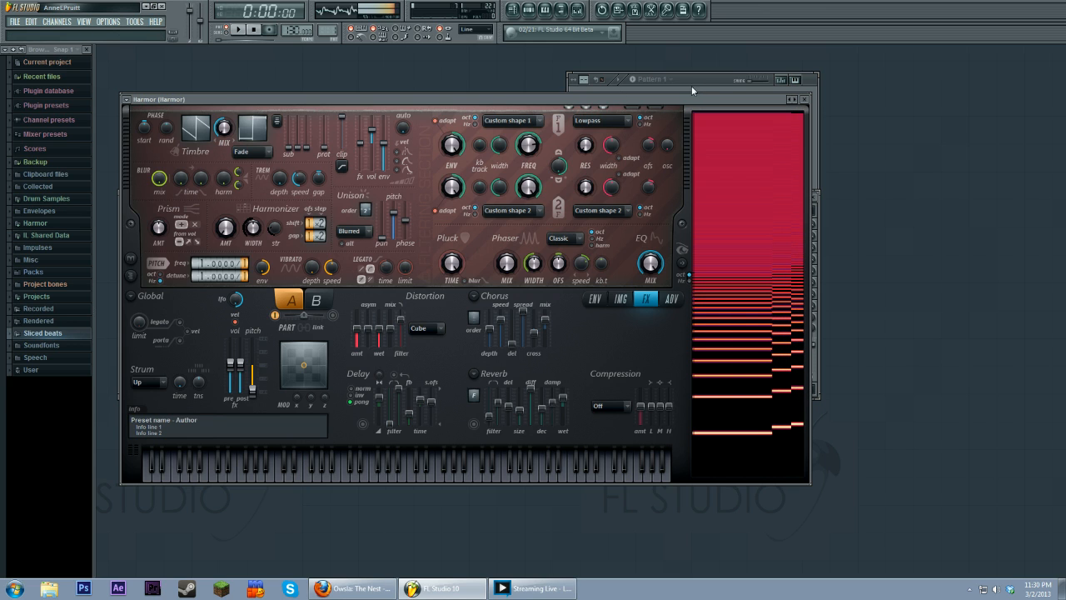